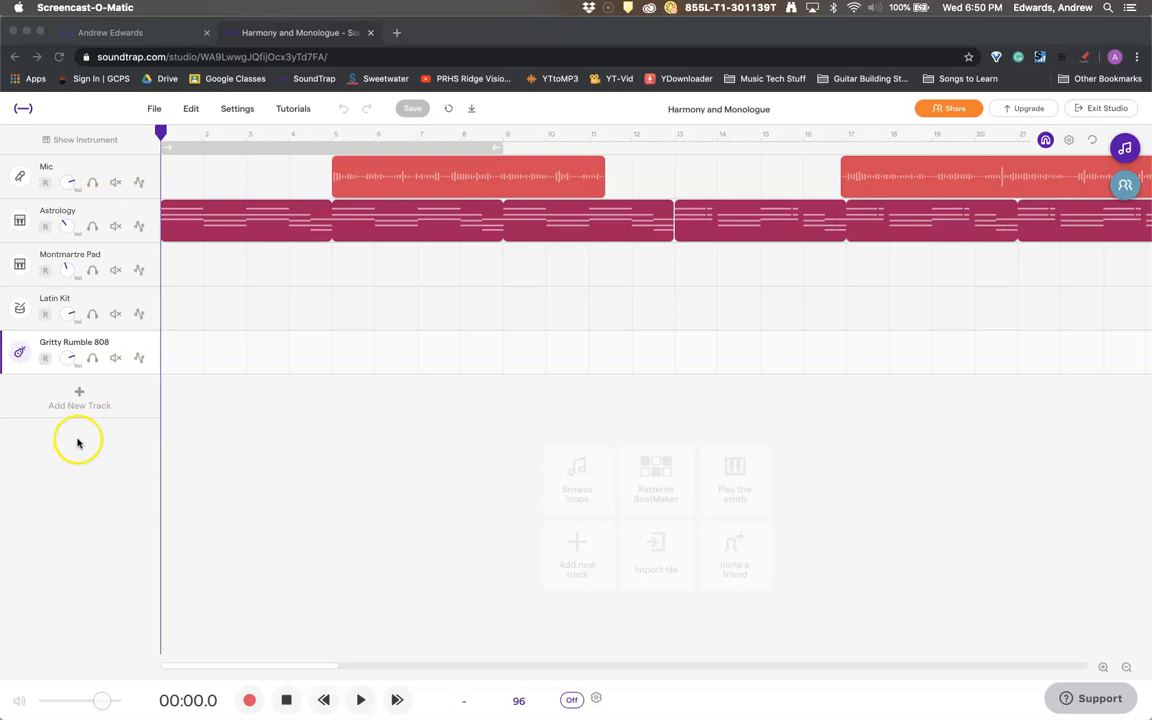
- Add a synthesizer track and change its instrument preset to Marimba, searching the presets for "mari"
left_click(80, 395)
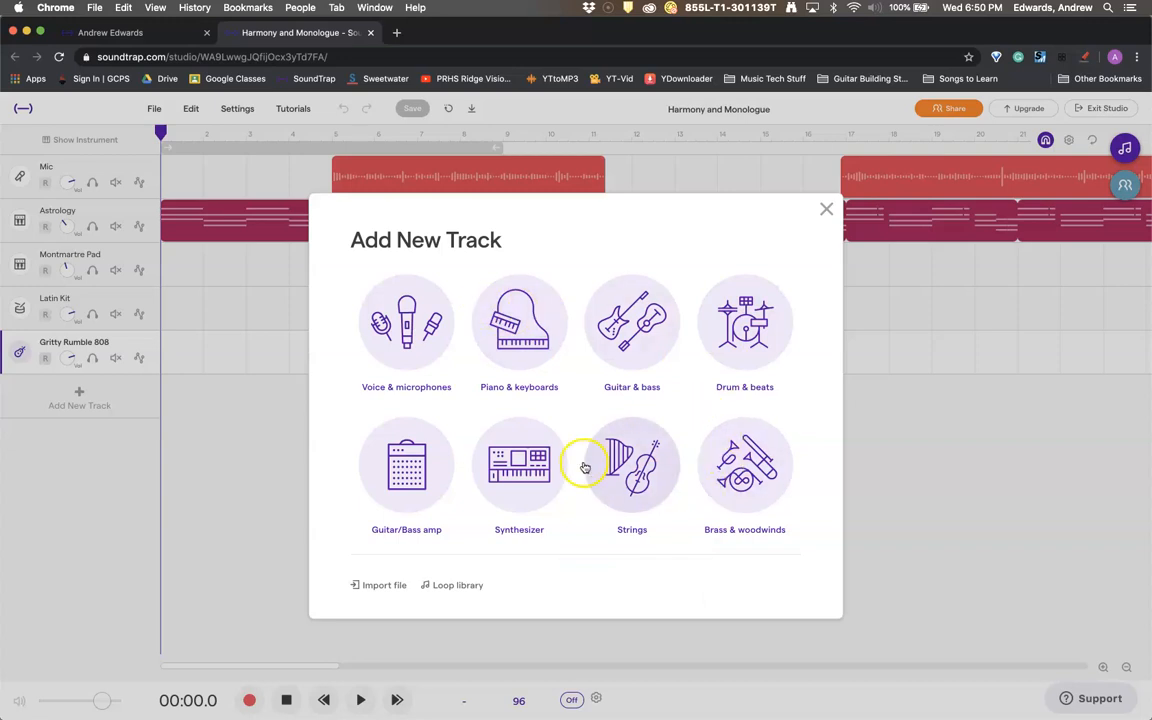
left_click(518, 458)
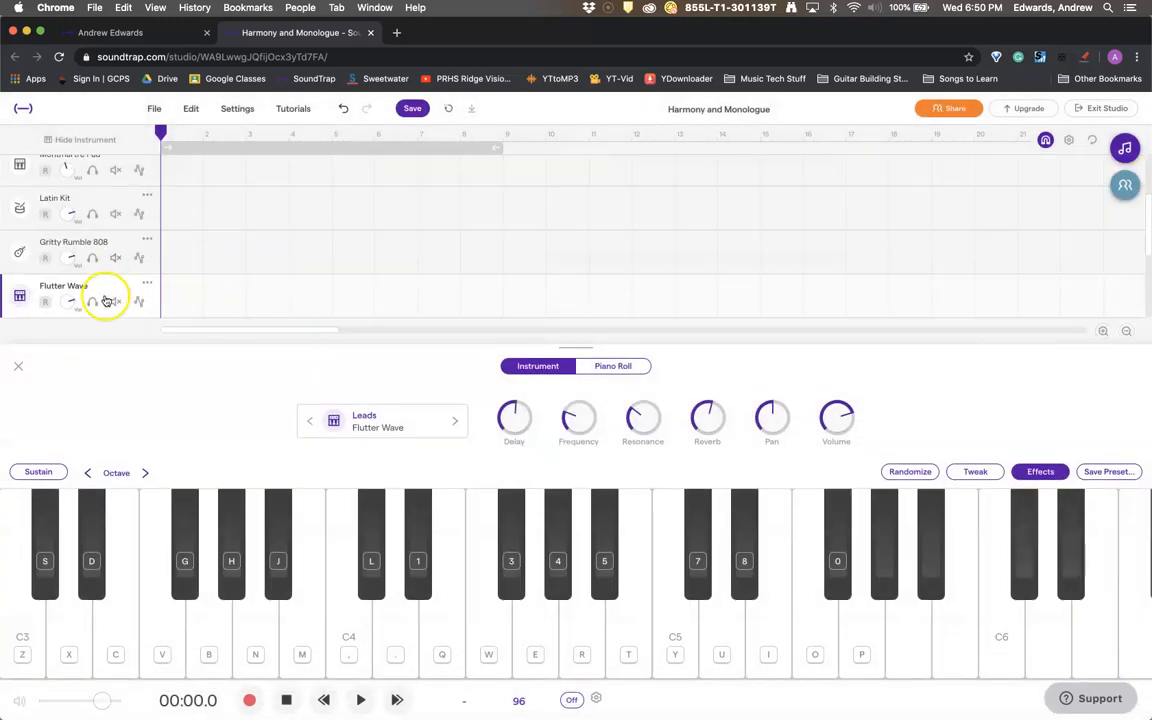
left_click(373, 427)
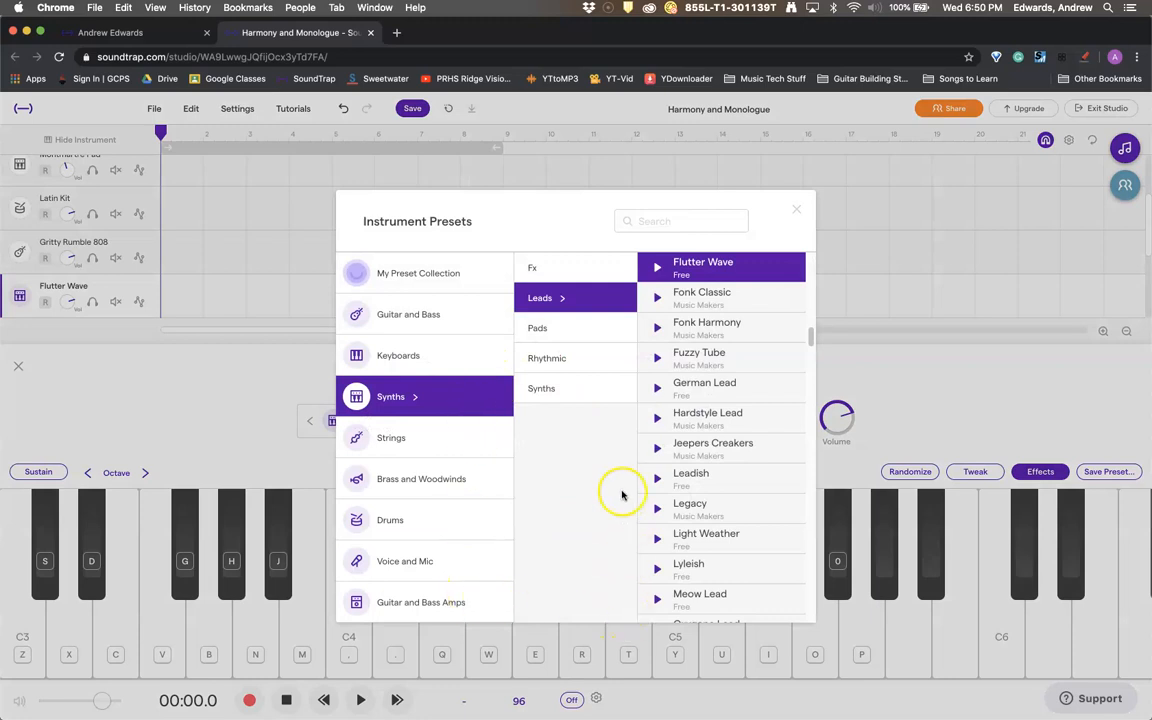
left_click(676, 218)
type("mar")
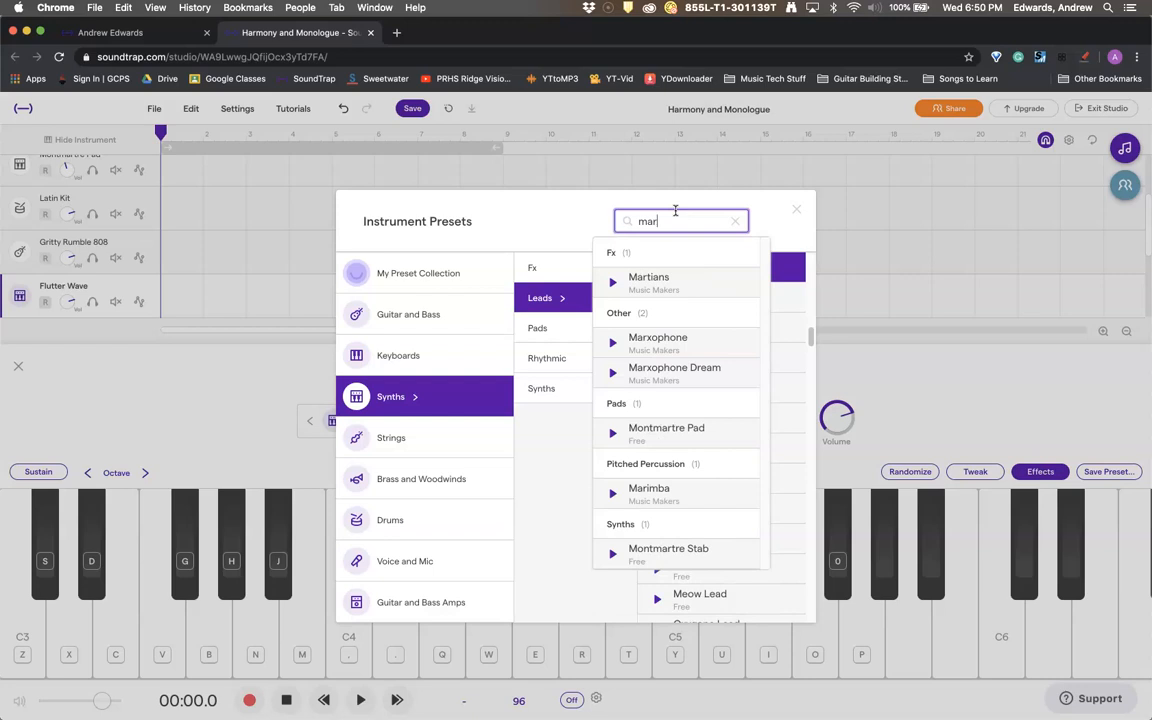
type("i")
left_click(630, 280)
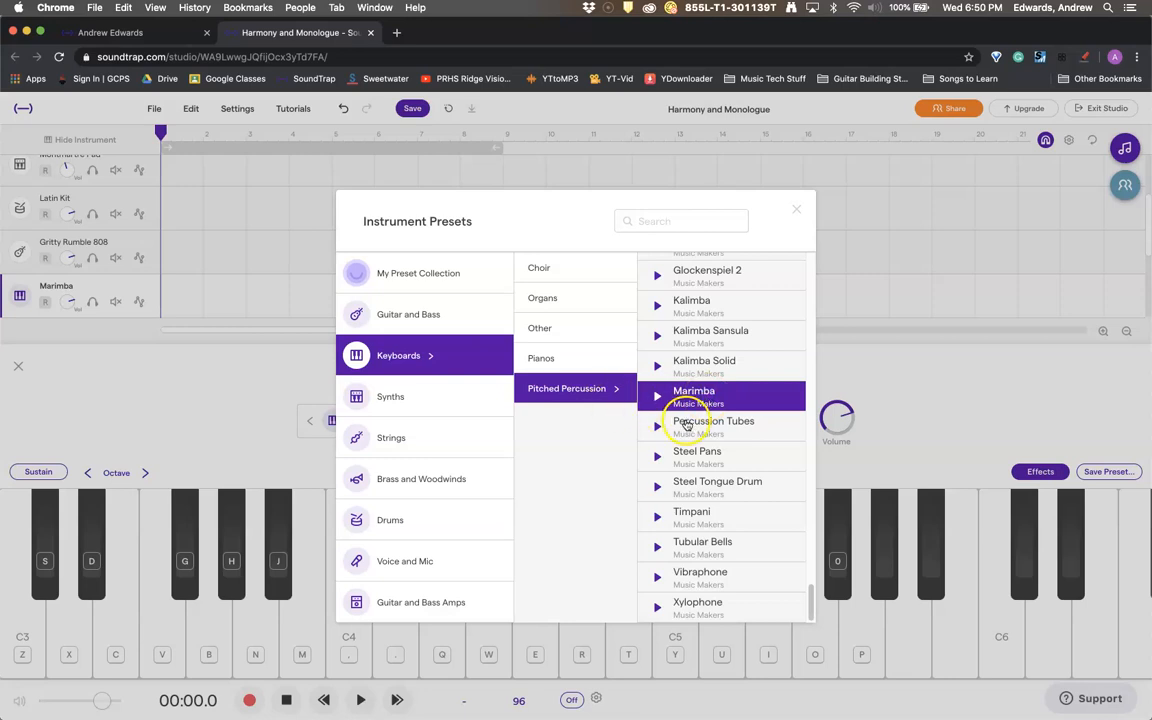
left_click(792, 201)
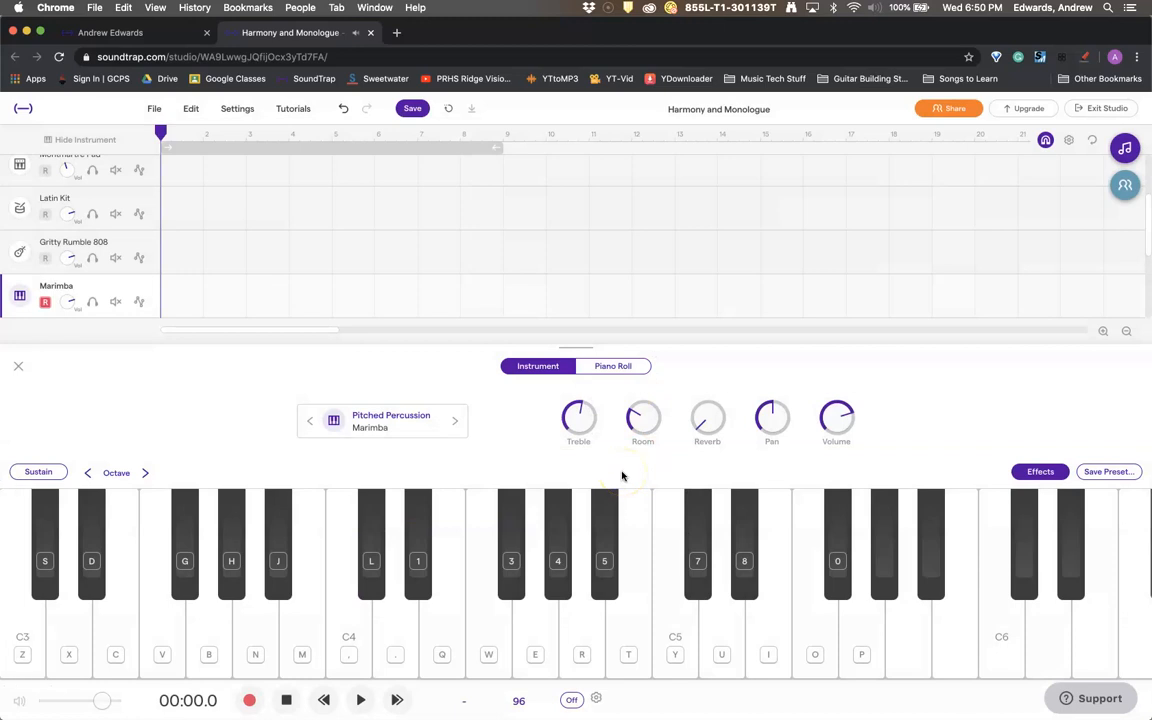
- Move the Marimba track up so it sits directly beneath the Astrology track
scroll(450, 300, "up", 5)
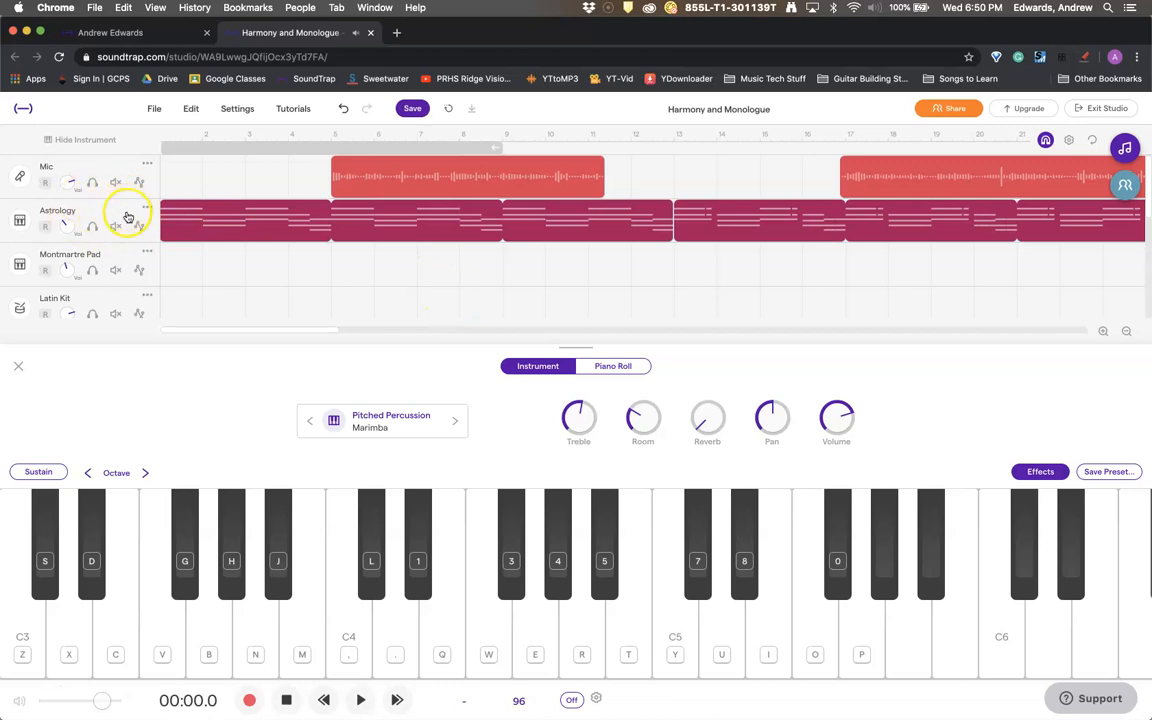
scroll(146, 282, "down", 5)
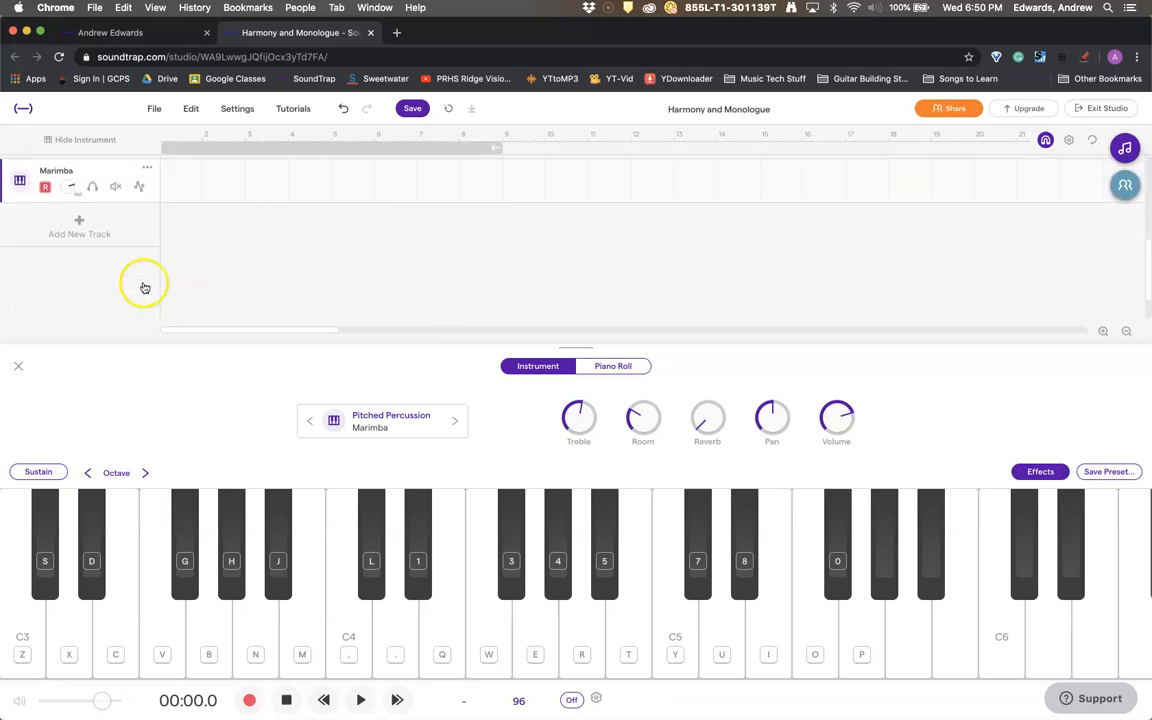
scroll(144, 288, "down", 2)
scroll(100, 205, "up", 5)
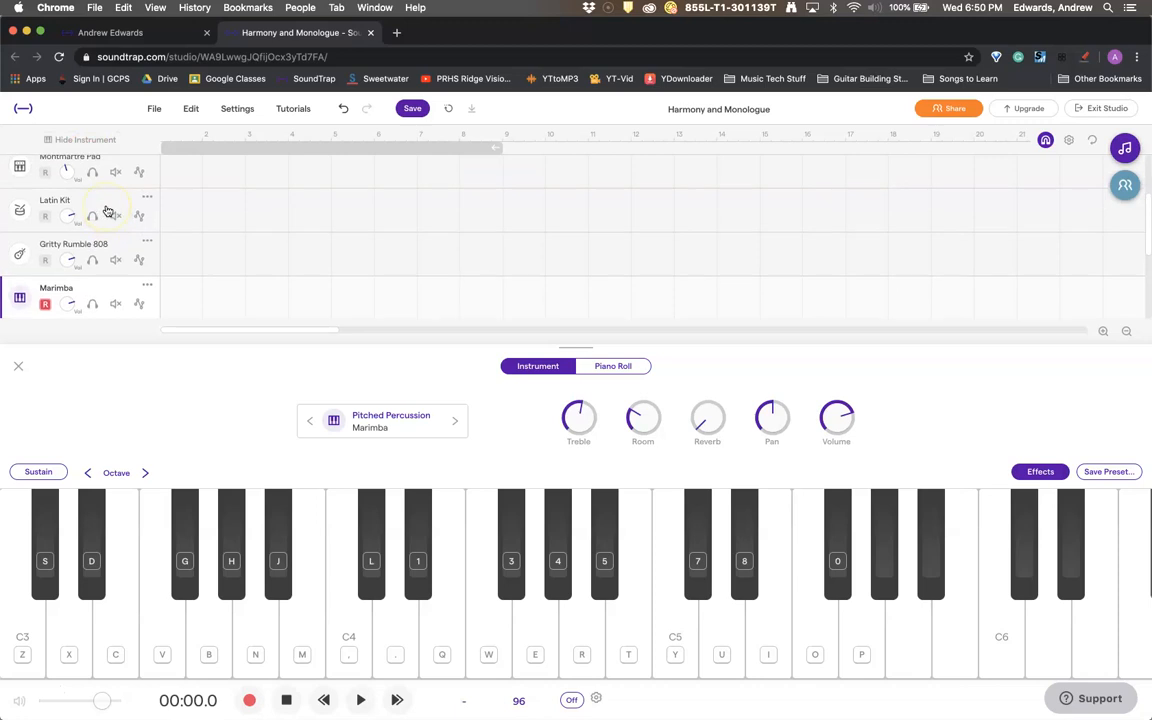
scroll(101, 250, "down", 1)
left_click_drag(98, 274, 103, 190)
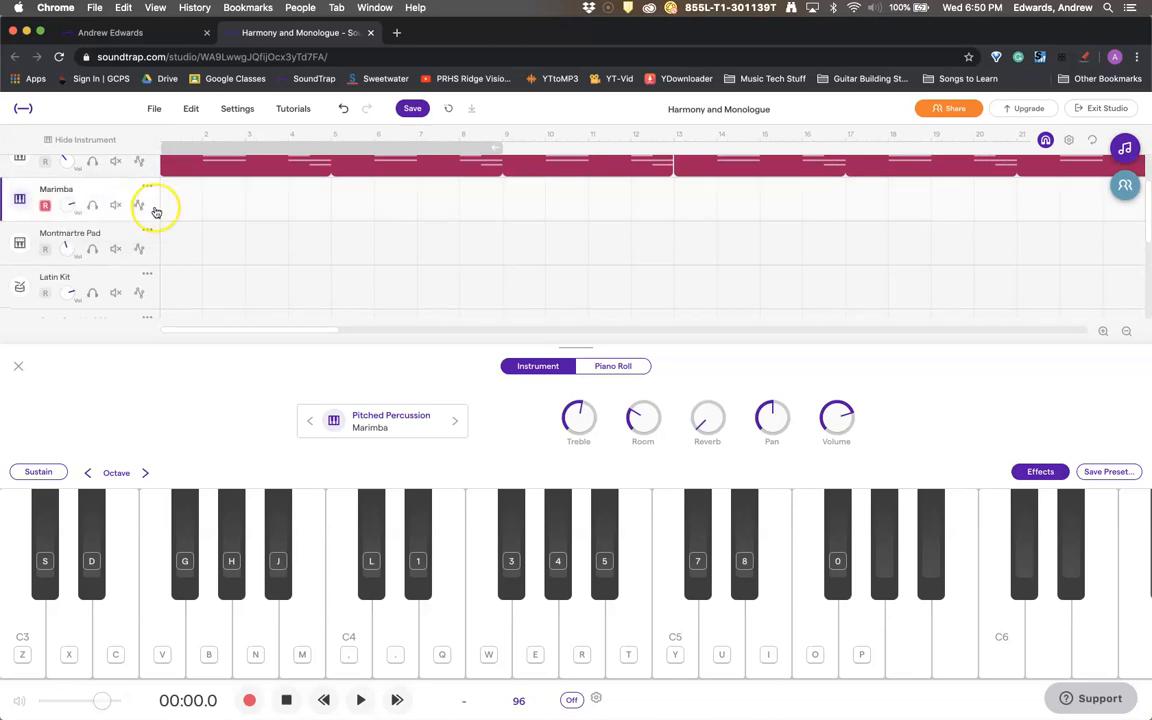
scroll(157, 211, "up", 2)
left_click(247, 221)
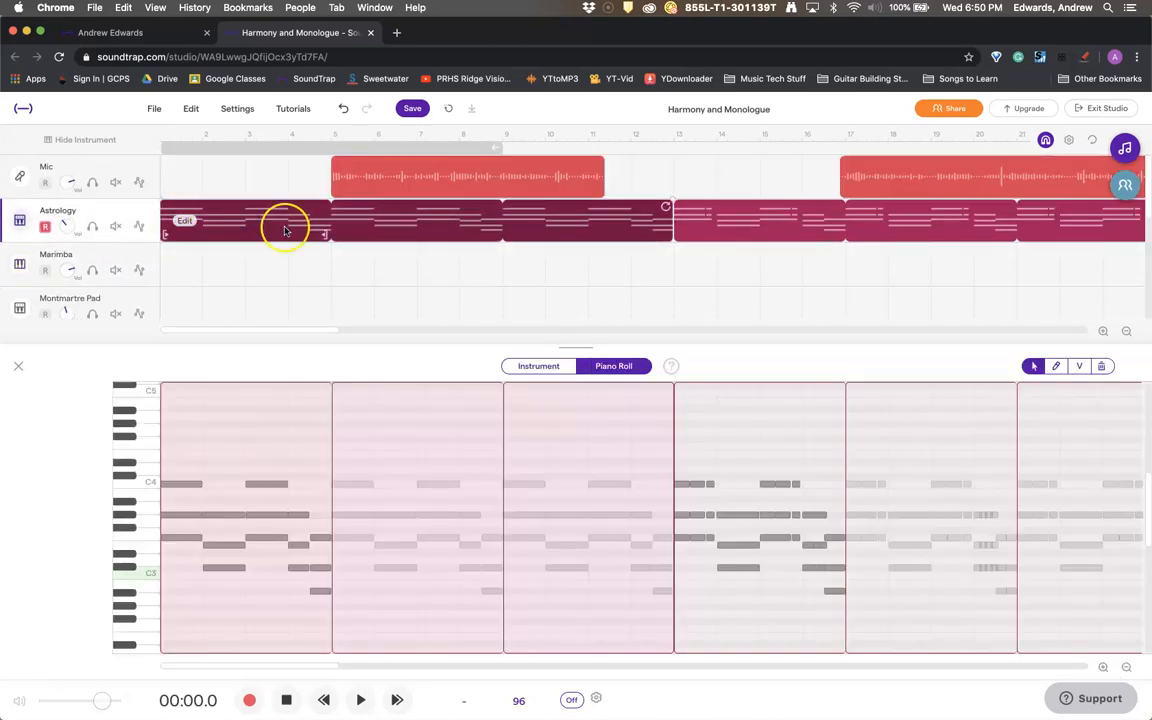
double_click(289, 263)
left_click(290, 263)
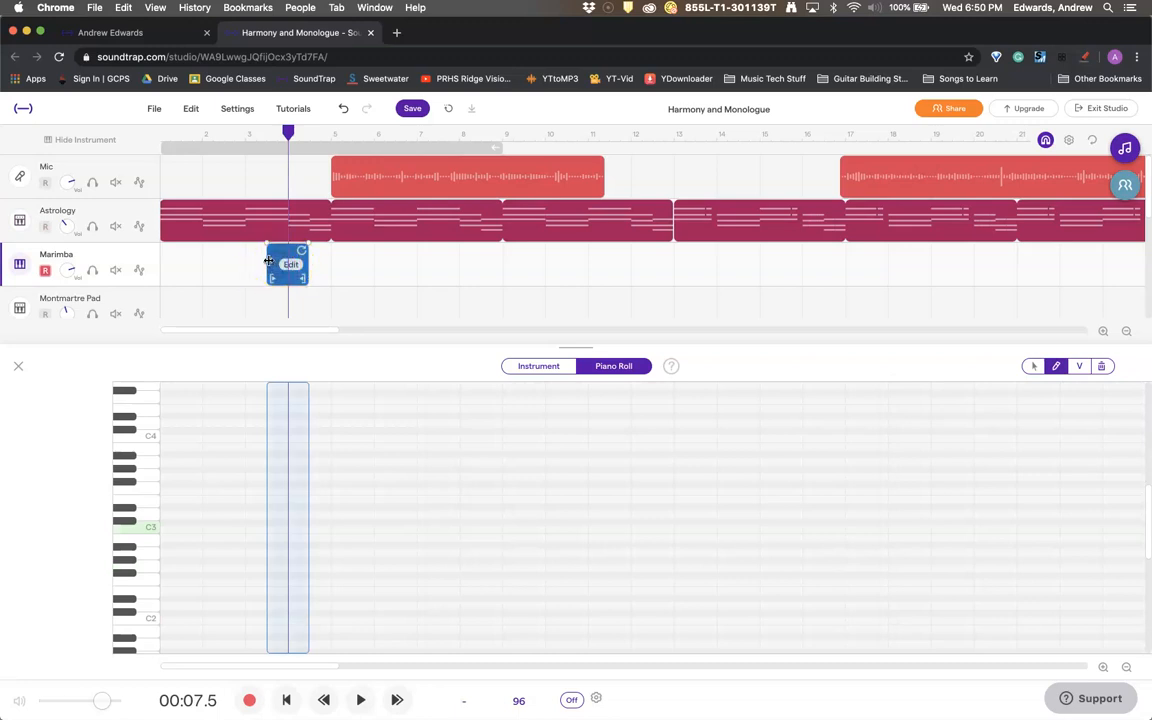
key("Delete")
- Copy the looped Astrology region starting at bar 1 onto the Marimba track at the same position
left_click(226, 257)
left_click(240, 220)
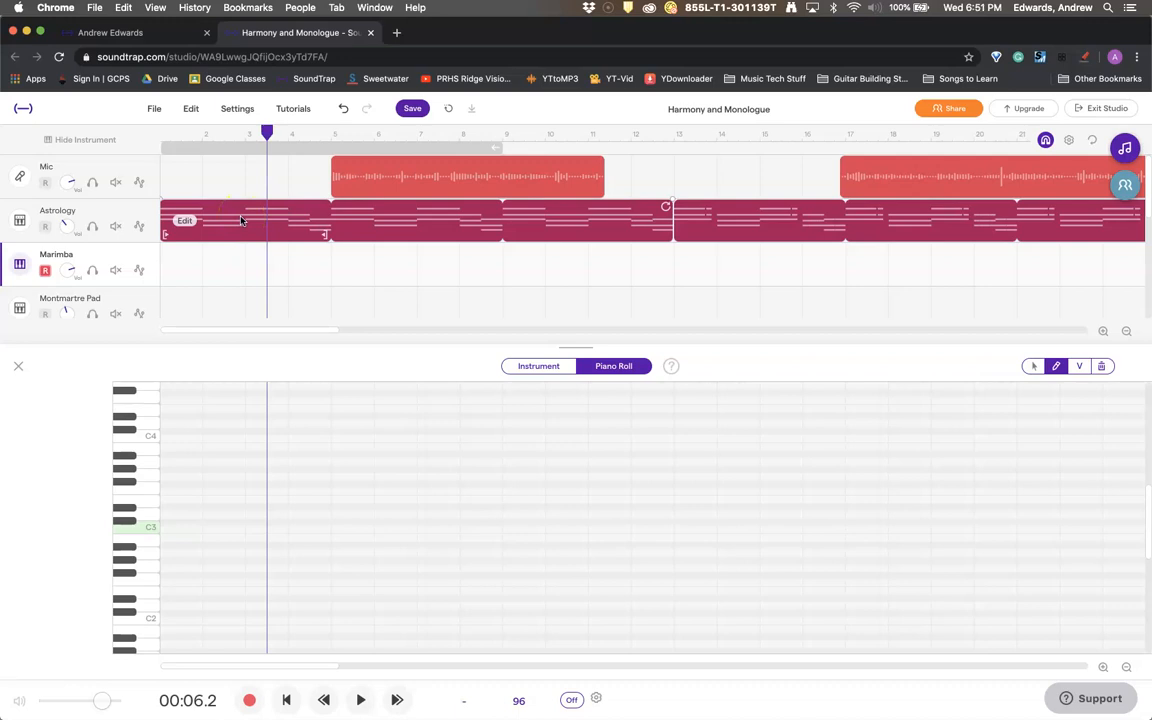
left_click_drag(240, 220, 238, 260)
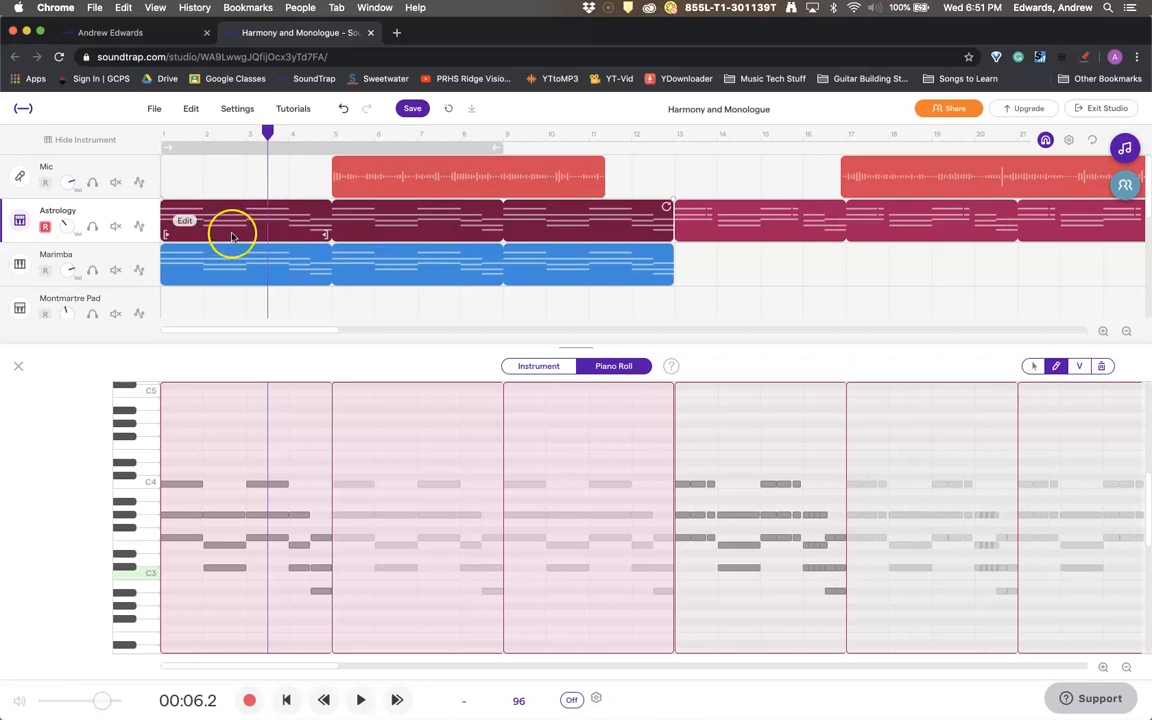
- Play the Astrology and Marimba parts together from the start of the song, stopping near the end of bar 4
left_click(161, 137)
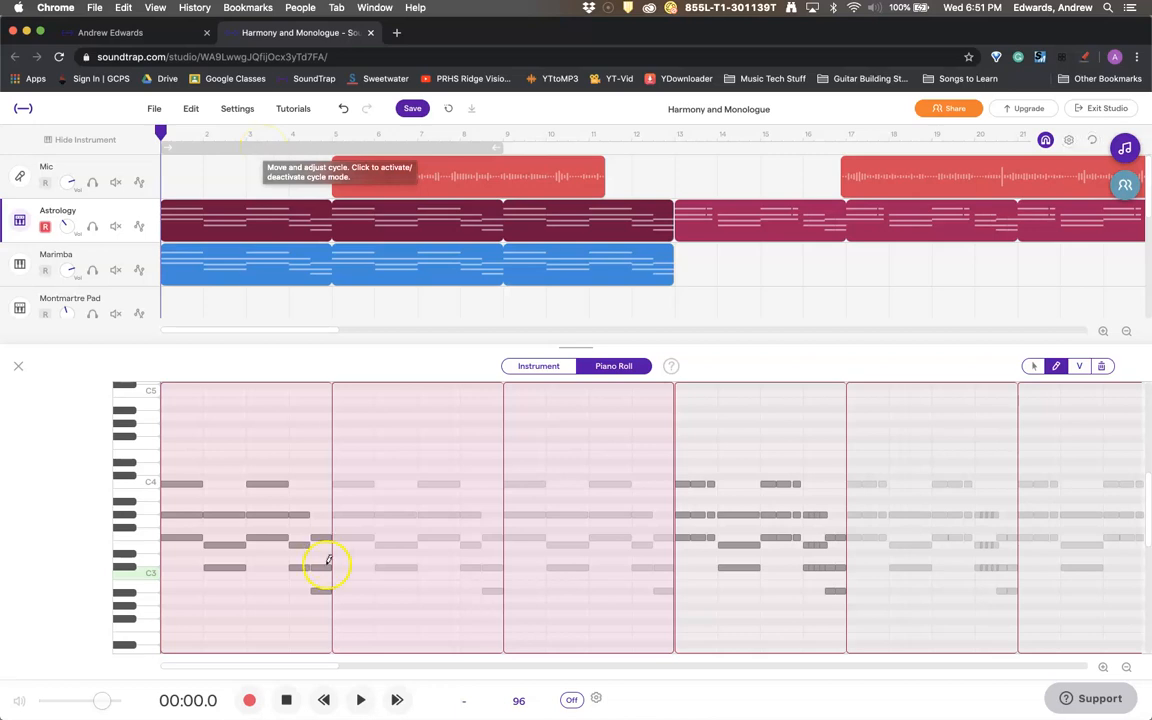
left_click(288, 699)
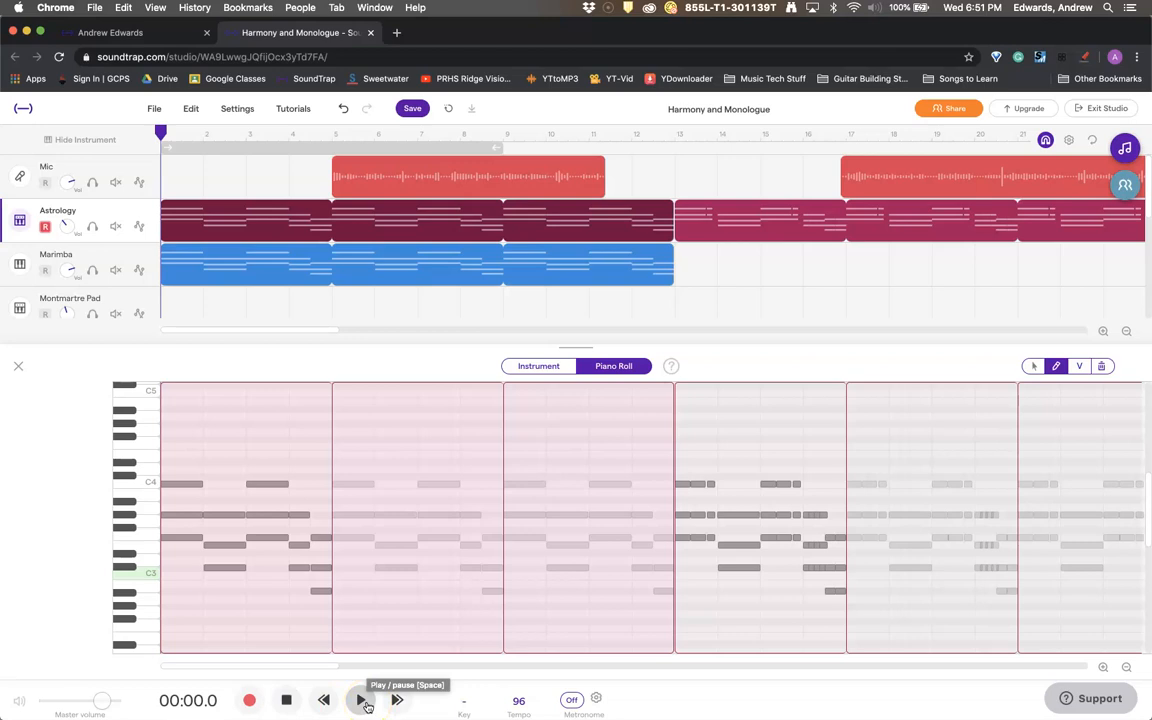
left_click(362, 700)
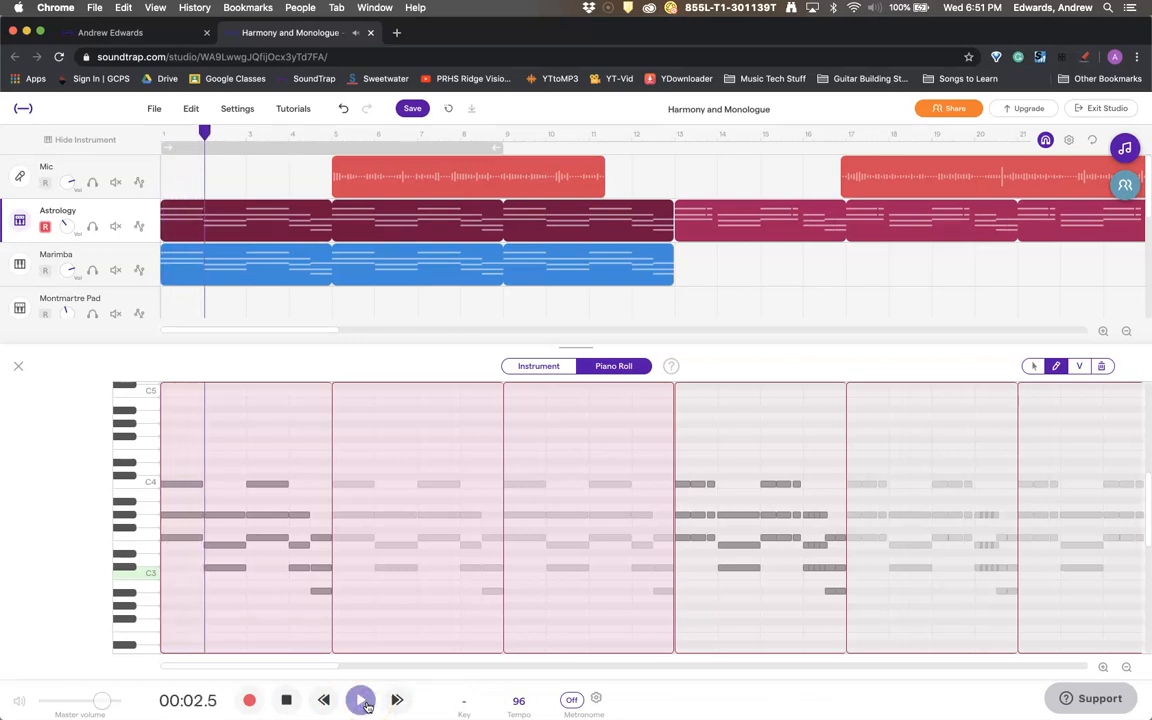
left_click(291, 704)
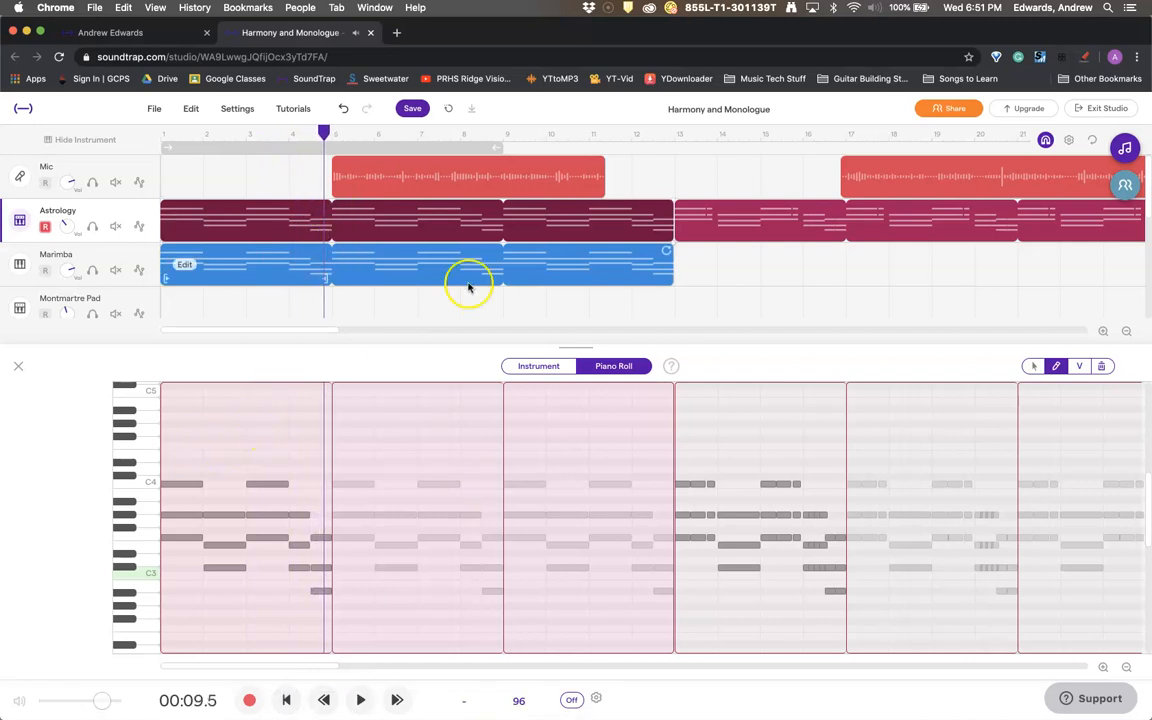
- Select all the notes in the Marimba region and raise them one octave, so the top notes move from C4 to C5
left_click(1031, 366)
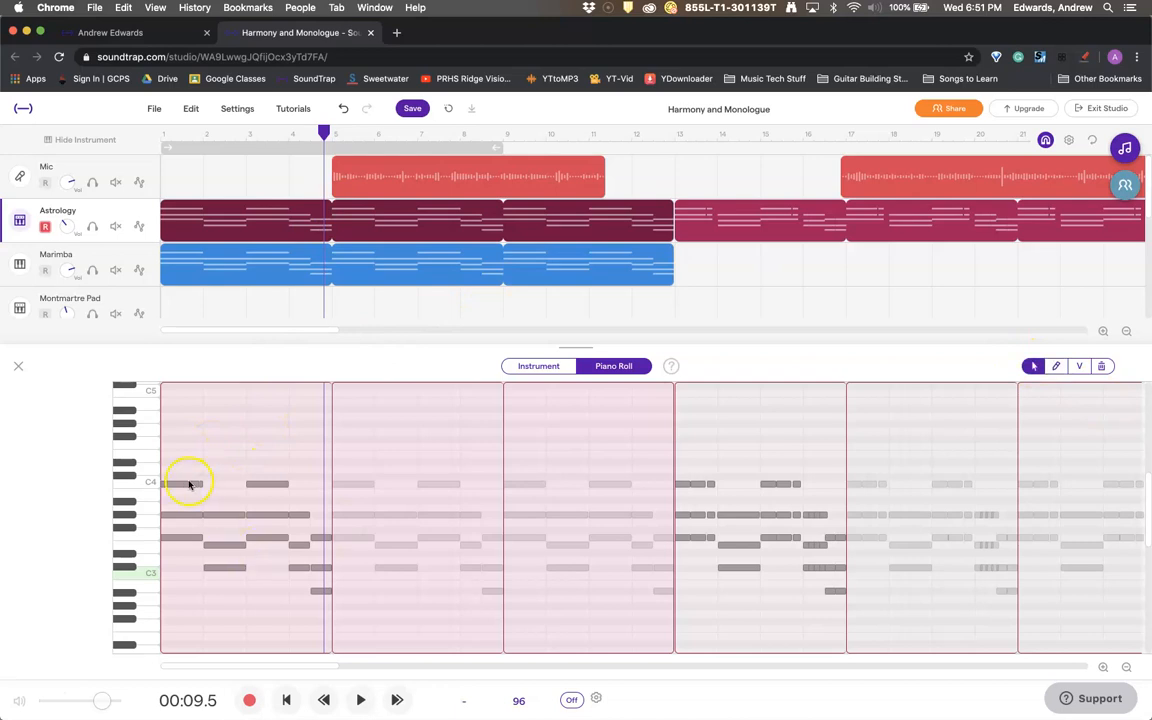
left_click_drag(169, 467, 334, 620)
left_click(262, 275)
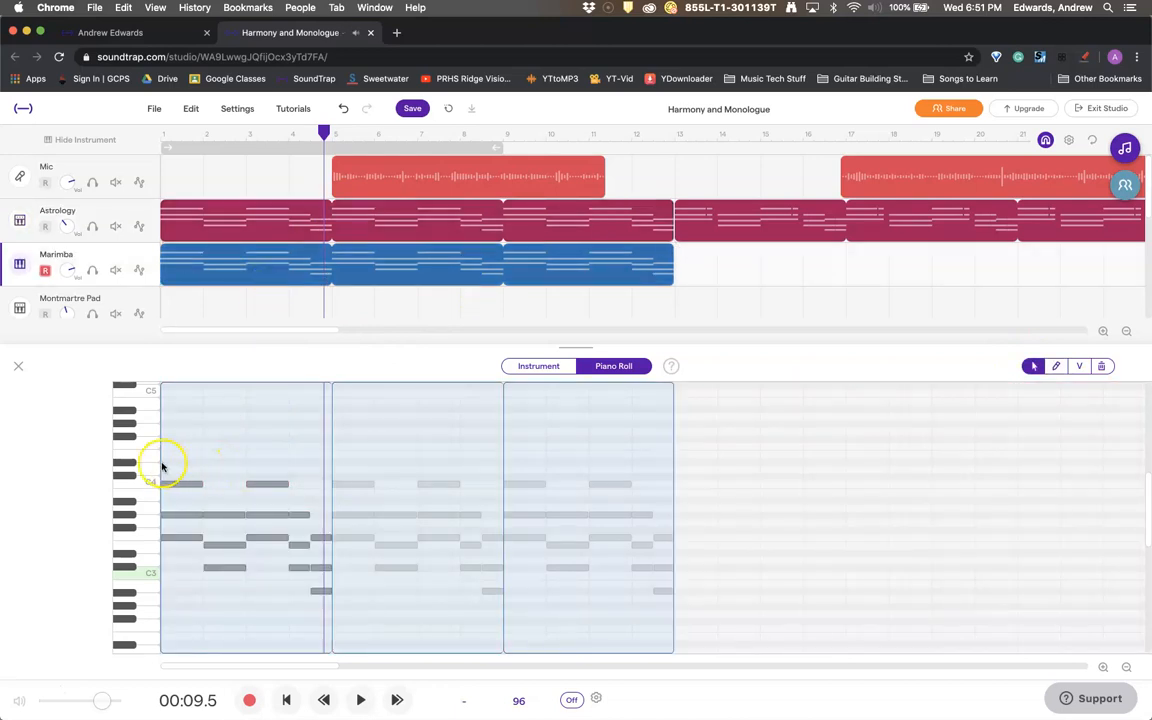
left_click_drag(180, 464, 325, 573)
scroll(325, 573, "up", 2)
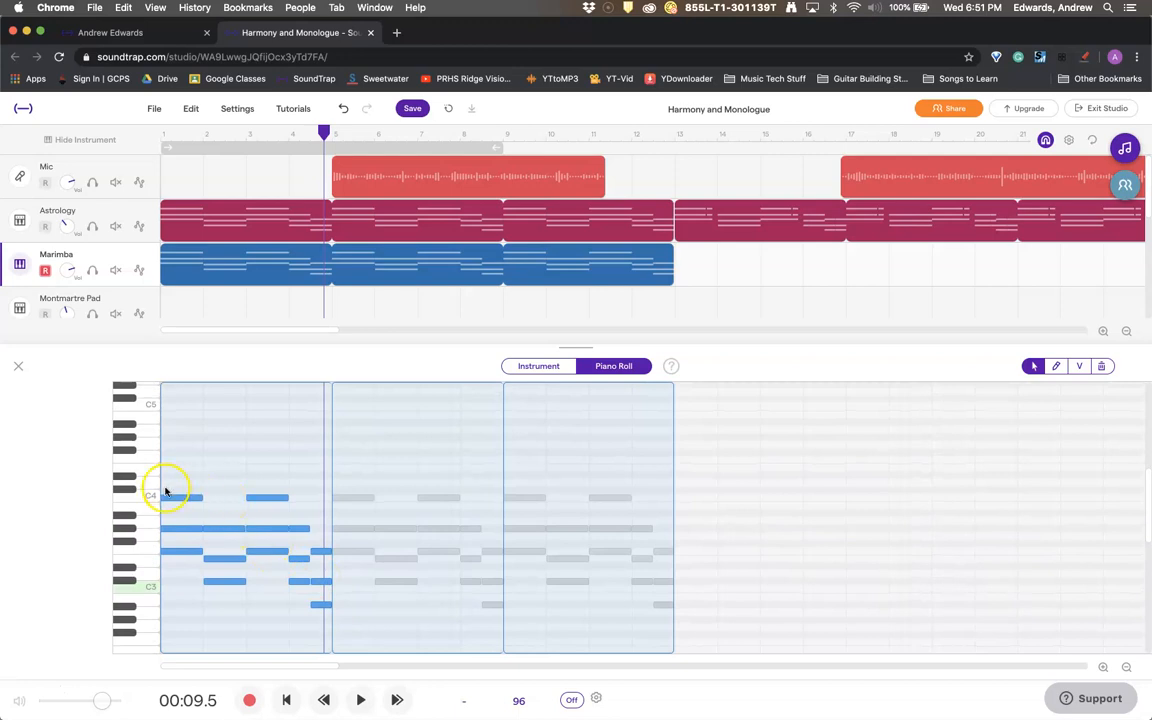
left_click_drag(172, 471, 324, 640)
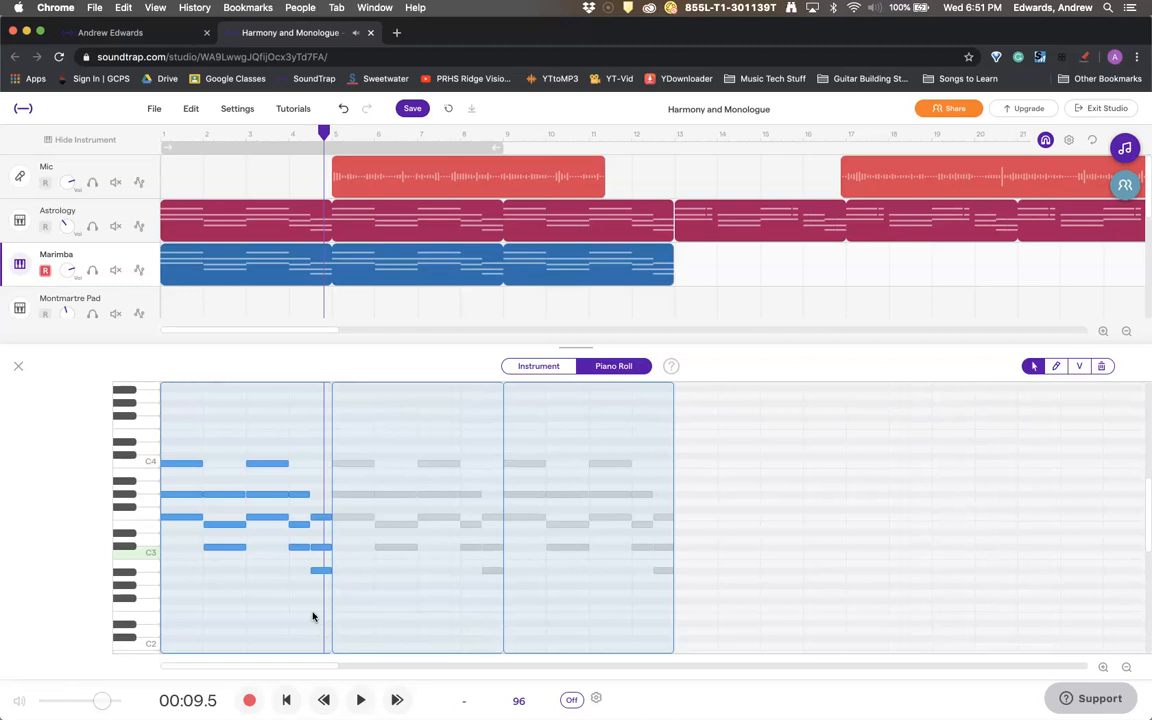
left_click(181, 465)
left_click_drag(181, 465, 183, 418)
left_click_drag(180, 511, 183, 417)
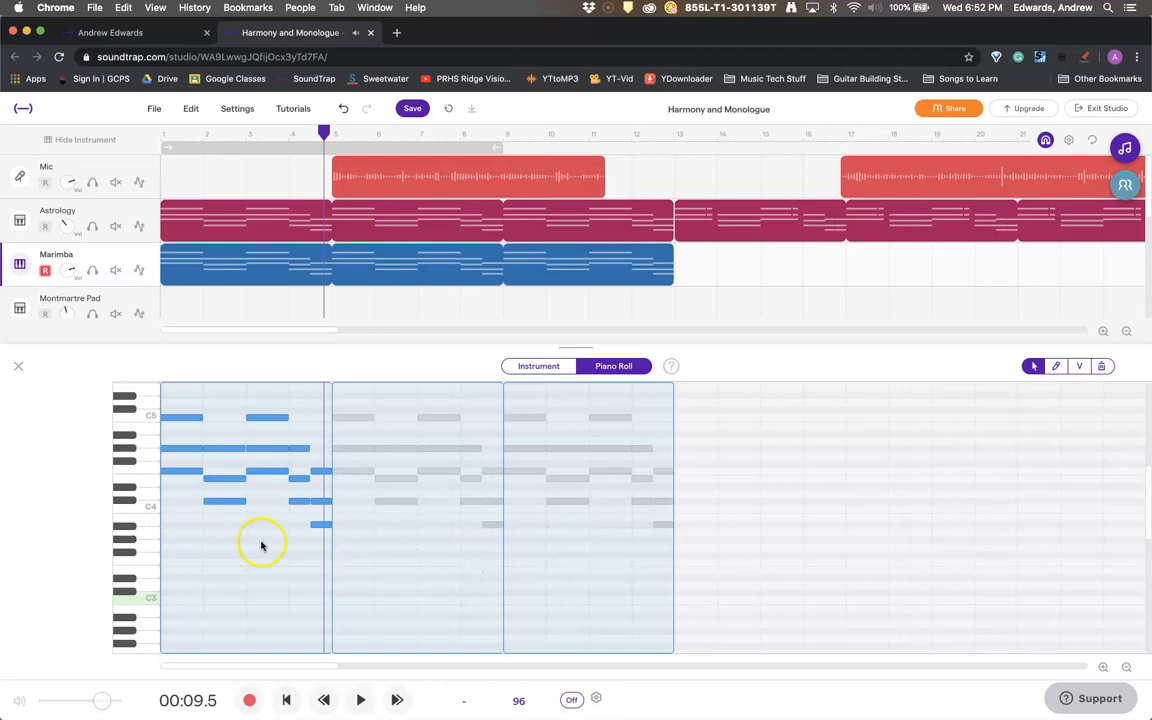
- Play the song from the beginning to hear the raised Marimba part, stopping at bar 5
left_click(161, 141)
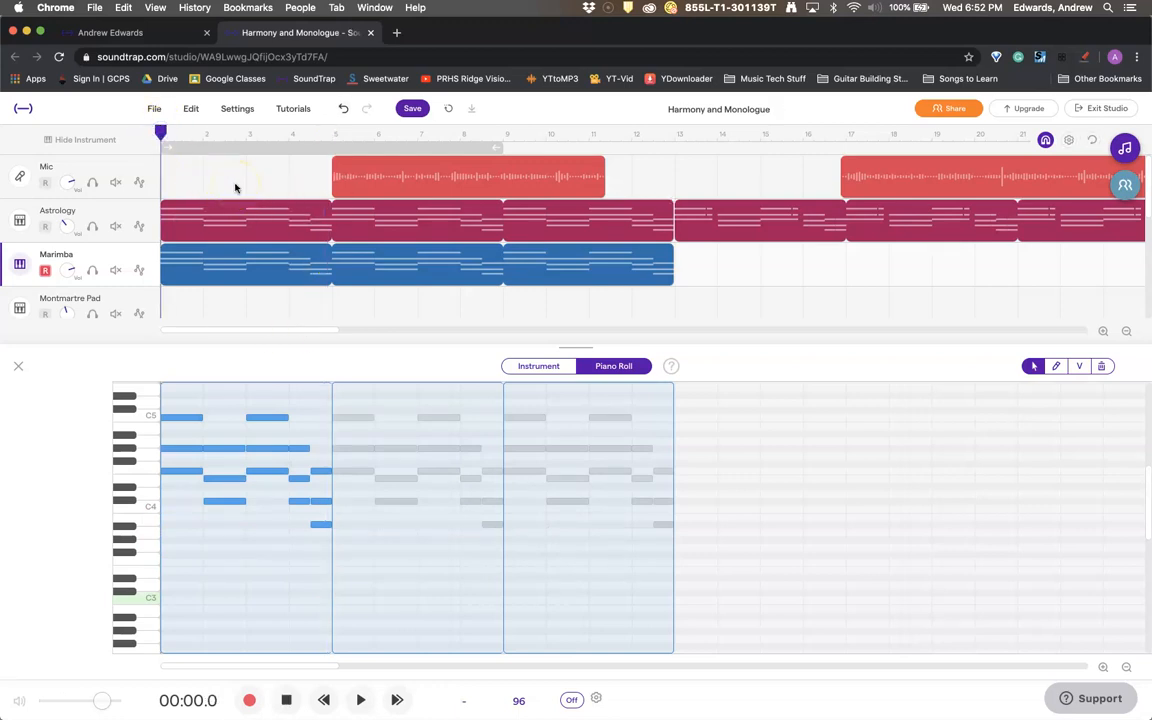
left_click(356, 702)
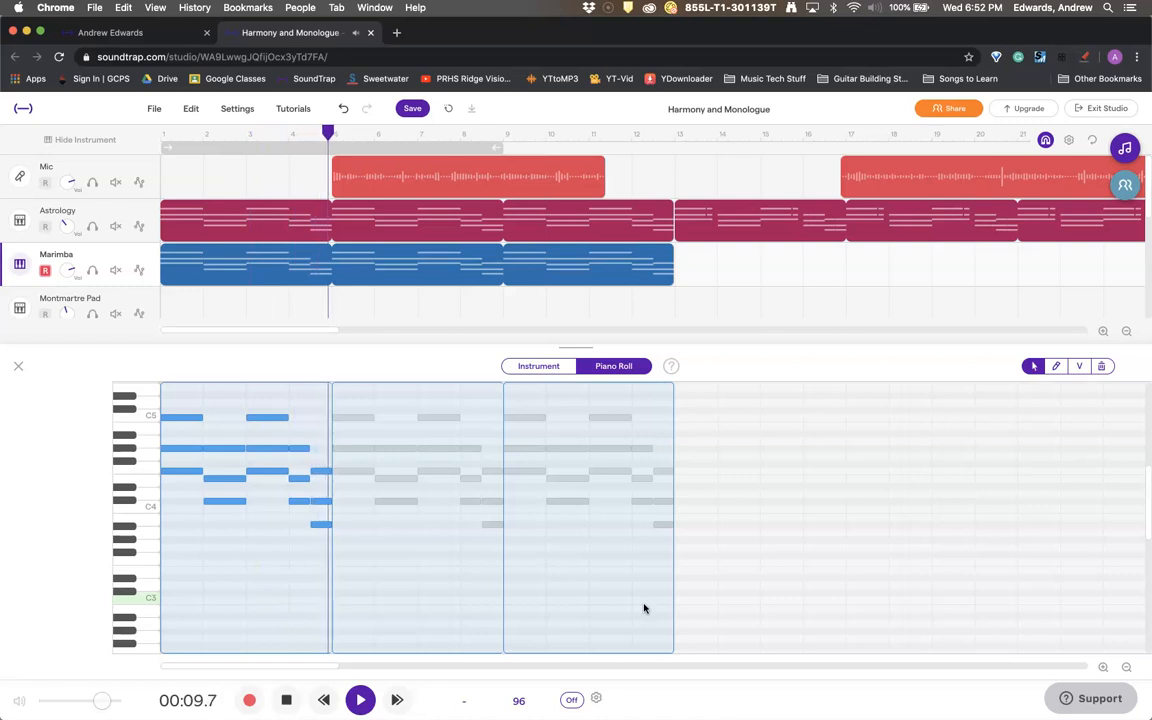
key("space")
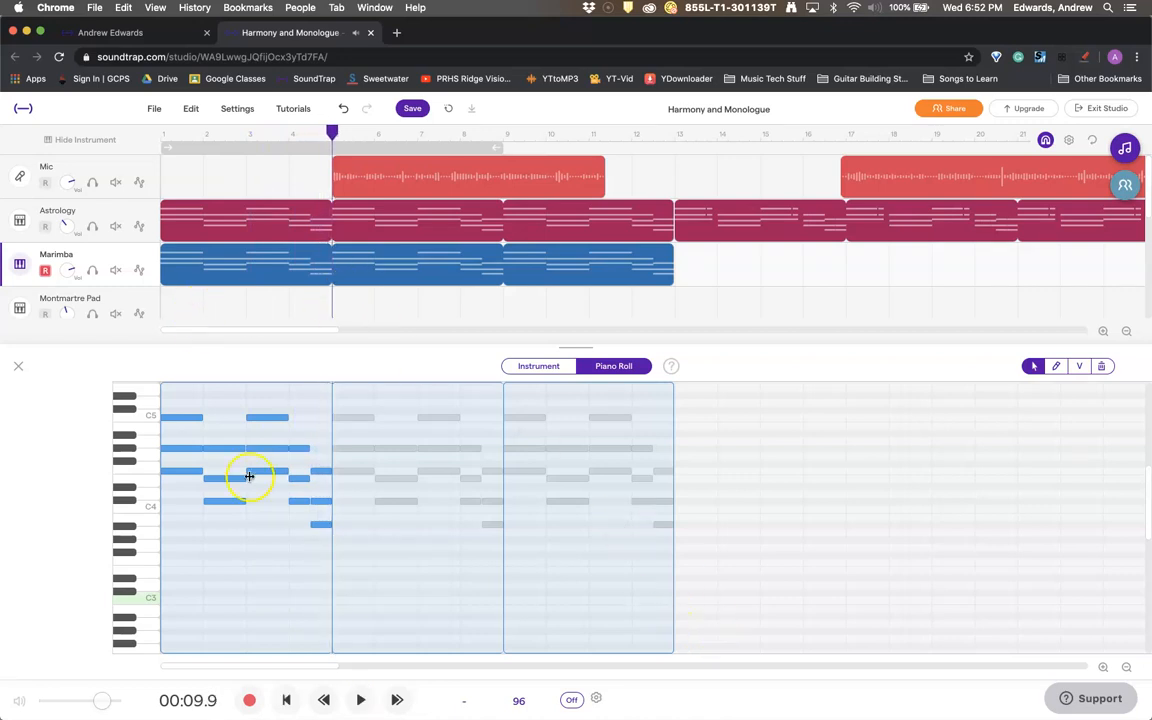
- Deselect the Marimba notes and set the timeline grid size to 1/16
left_click(228, 565)
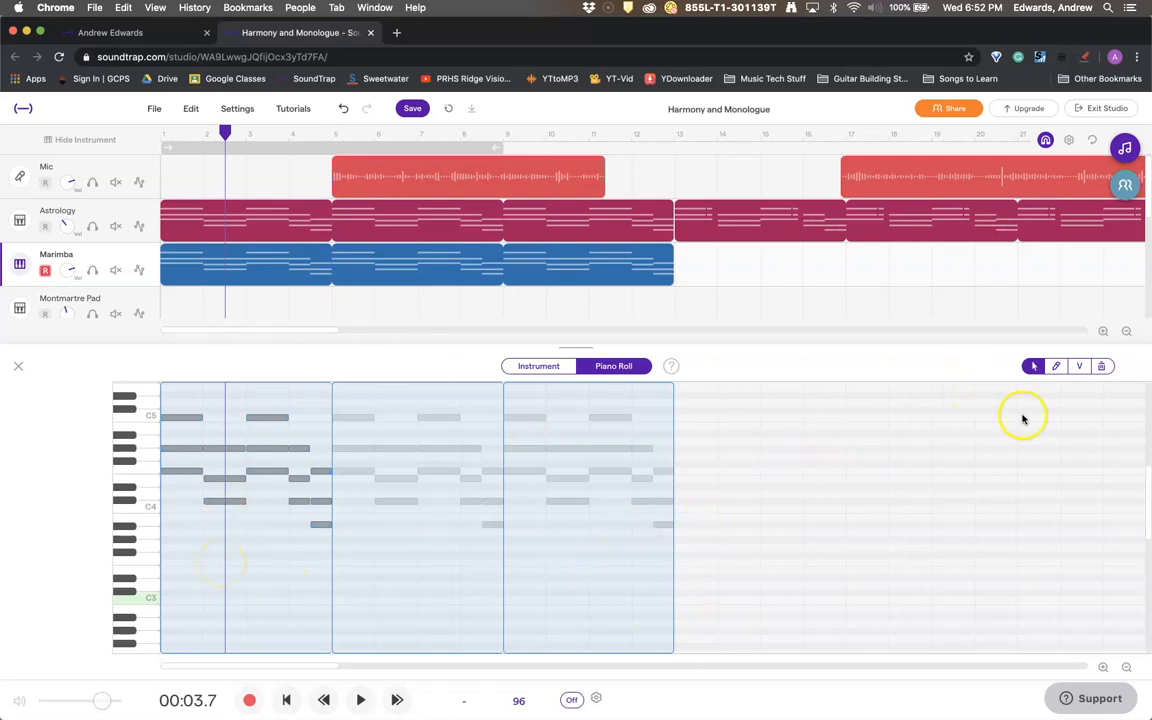
left_click(1104, 332)
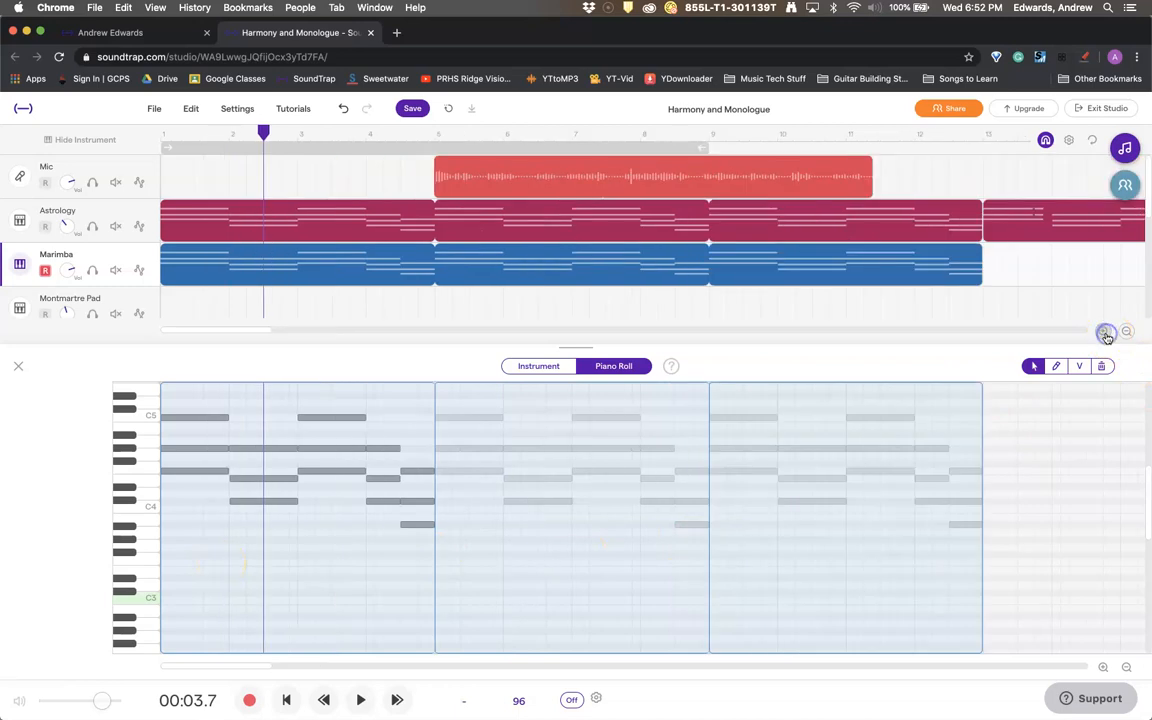
left_click(1104, 332)
left_click(1104, 332)
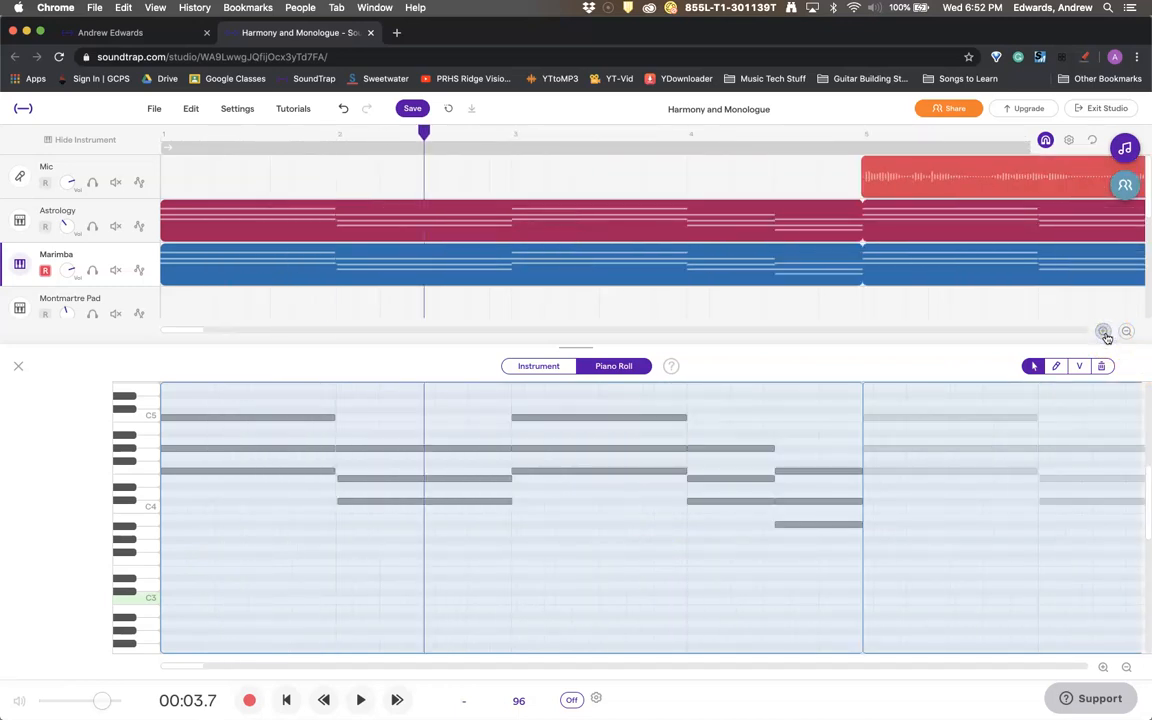
left_click(1068, 141)
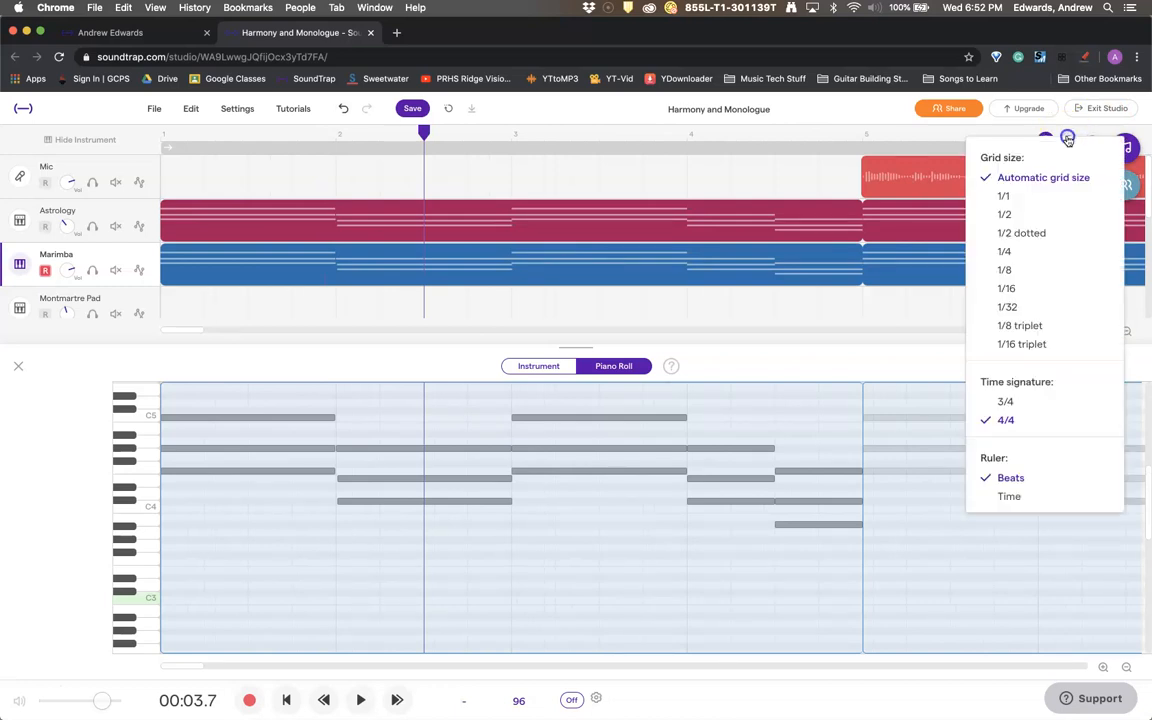
left_click(1062, 180)
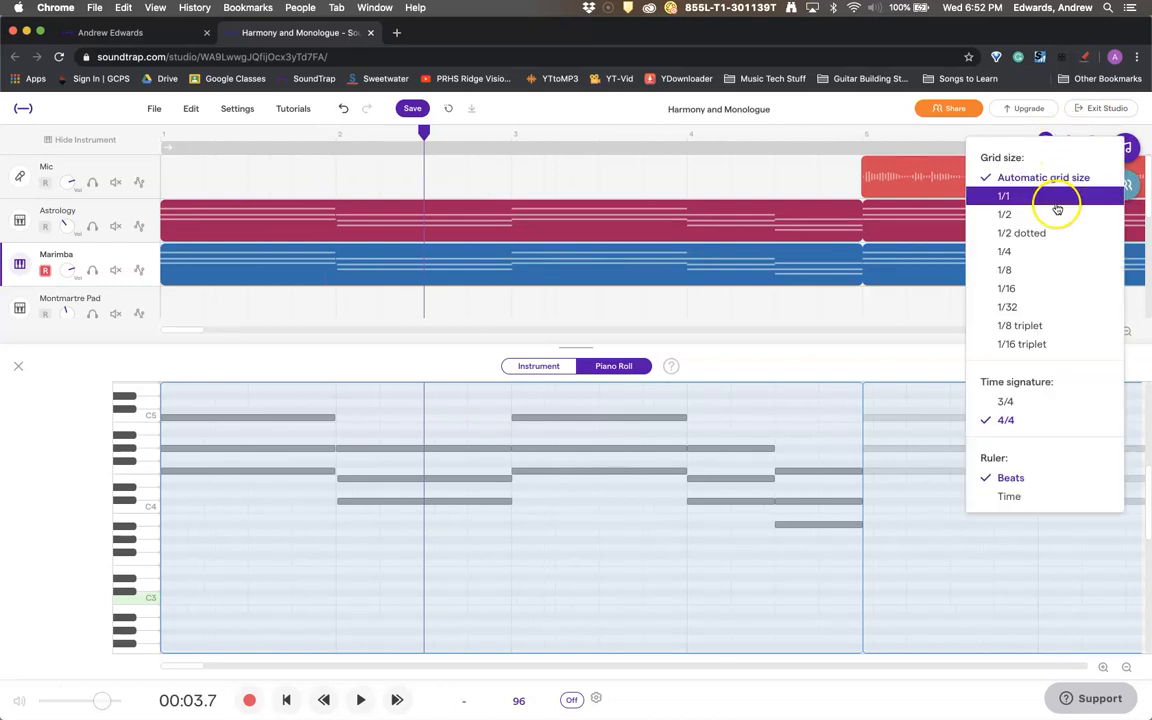
left_click(1040, 287)
left_click(1036, 275)
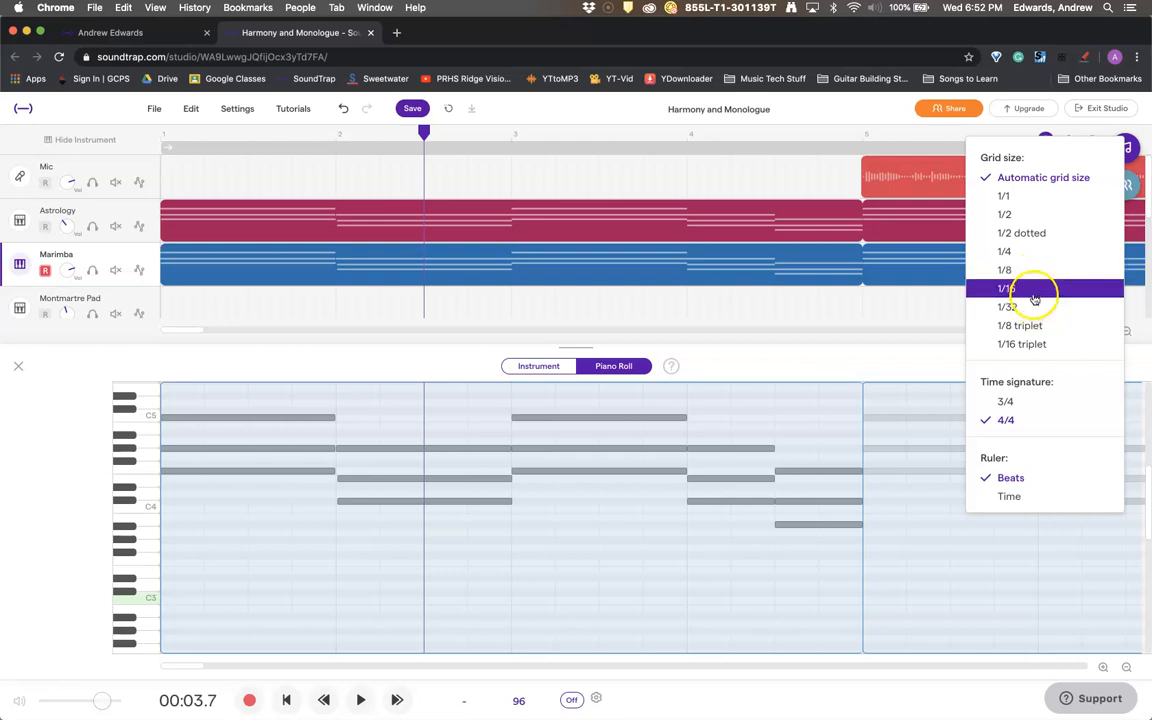
left_click(1034, 290)
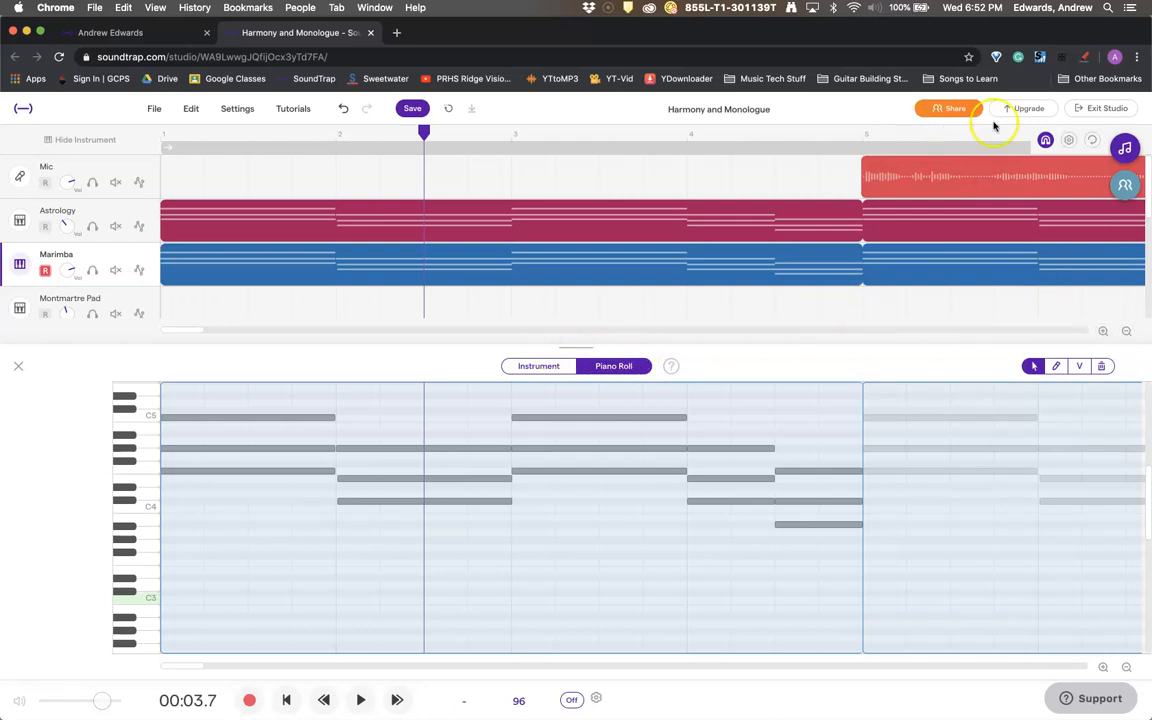
left_click(1069, 140)
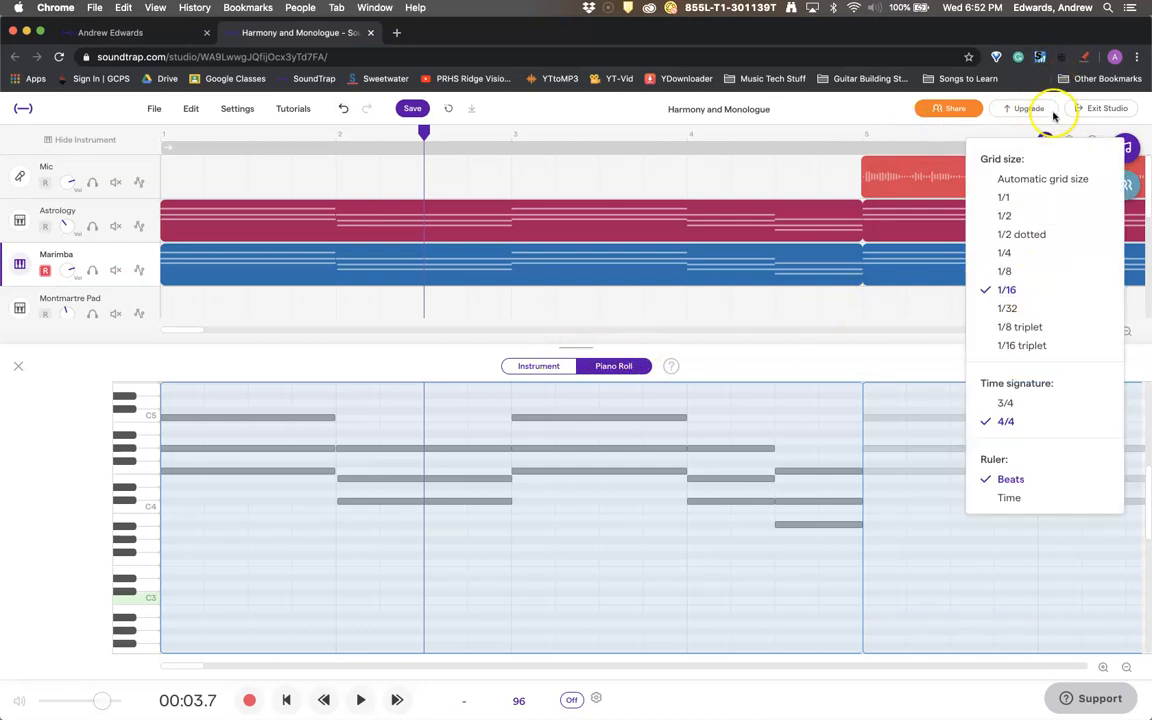
left_click(1064, 134)
- Shorten the three notes of the first Marimba chord in bar 1 to about an eighth note
left_click_drag(288, 401, 181, 456)
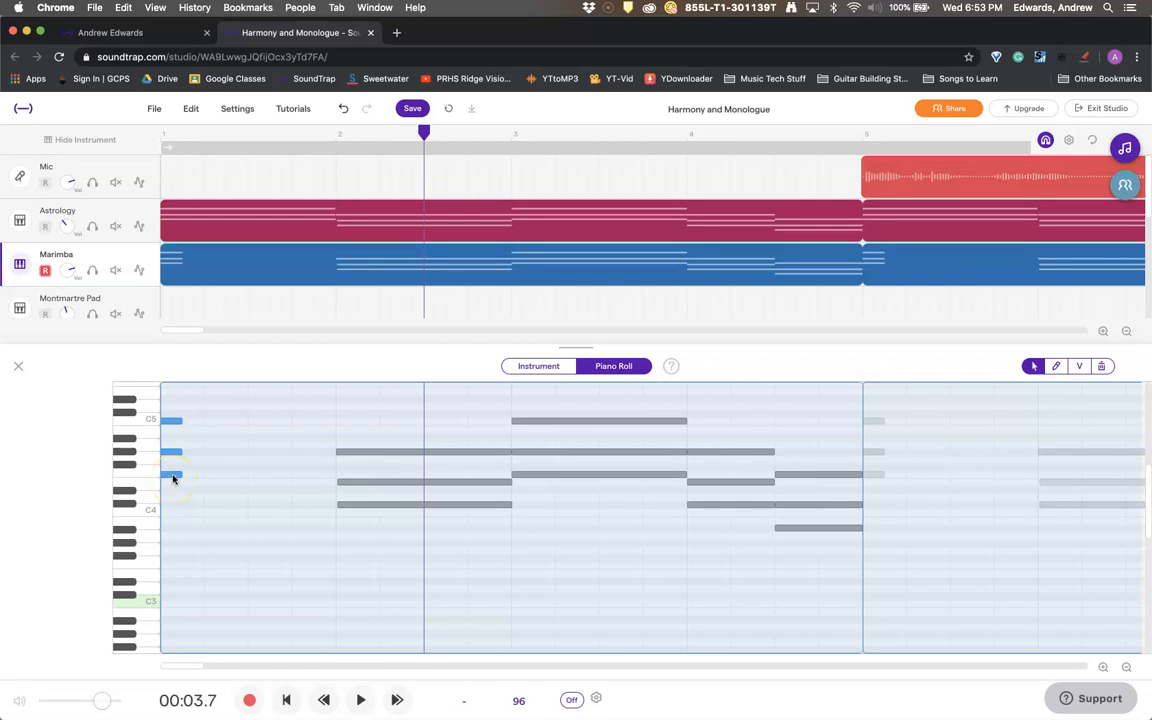
- Shorten the first Marimba chord to sixteenth notes and add two copies of it within the first two beats of bar 1
left_click(193, 492)
mouse_move(191, 492)
left_mouse_down()
mouse_move(172, 458)
mouse_move(172, 399)
mouse_move(175, 434)
mouse_move(200, 433)
mouse_move(173, 433)
left_mouse_up()
left_click(174, 486)
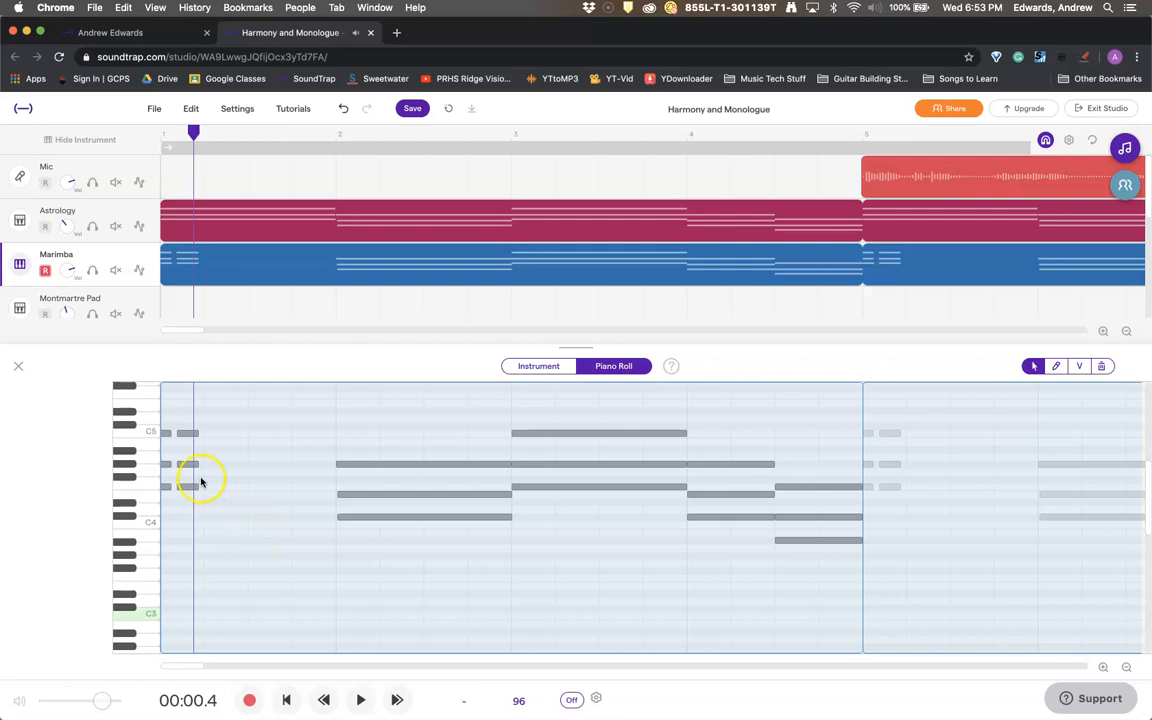
mouse_move(200, 502)
left_mouse_down()
mouse_move(181, 425)
mouse_move(175, 494)
left_mouse_up()
key("super+c")
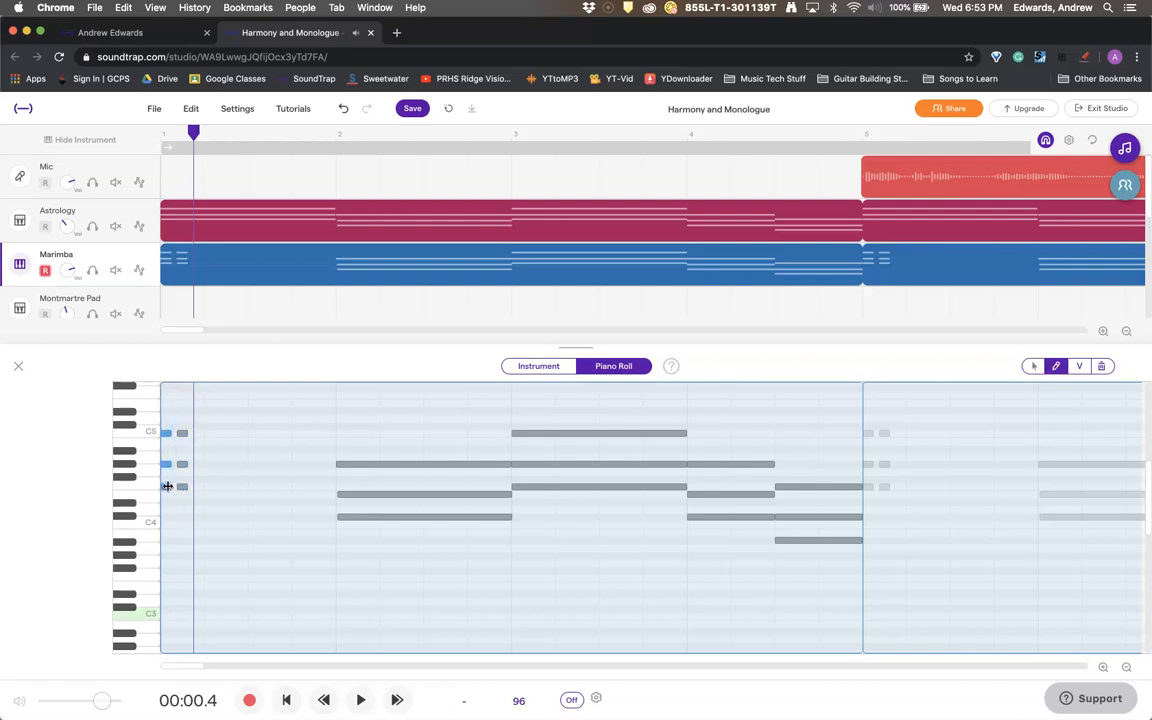
left_click_drag(166, 486, 215, 487)
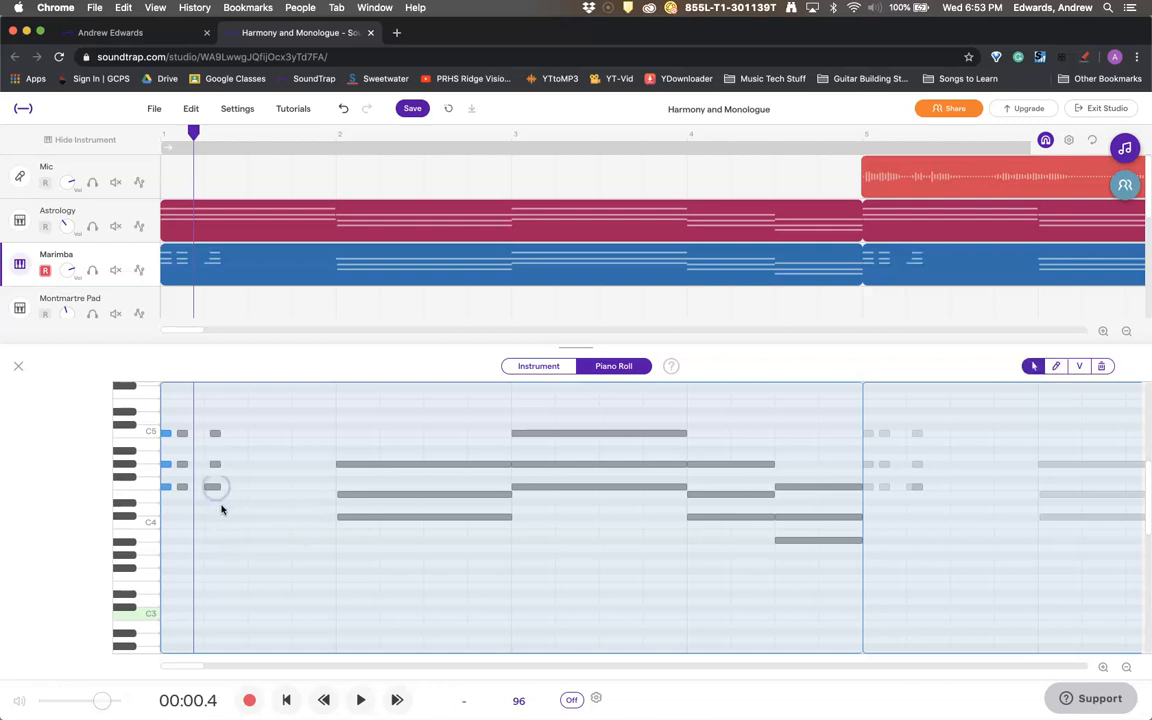
- Delete the bottom F4 note of the first chord in bar 1 and redraw it in the same place
left_click(166, 487)
key("Delete")
key("super+z")
left_click(165, 488)
key("Delete")
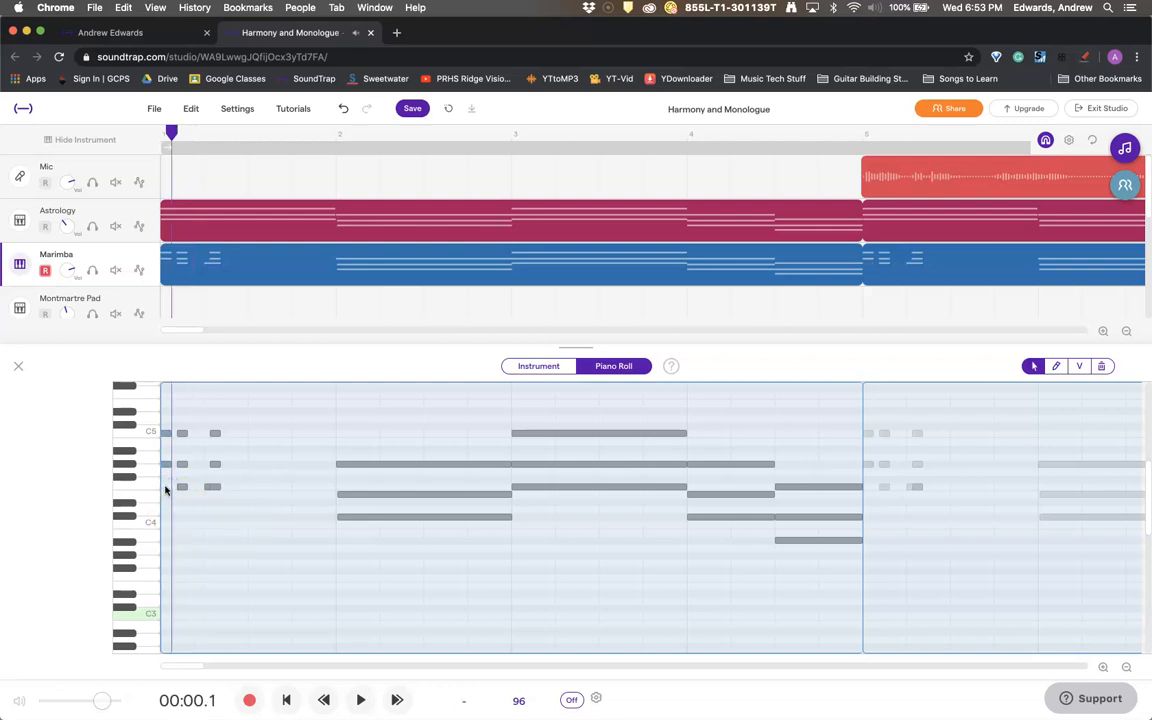
left_click(1055, 366)
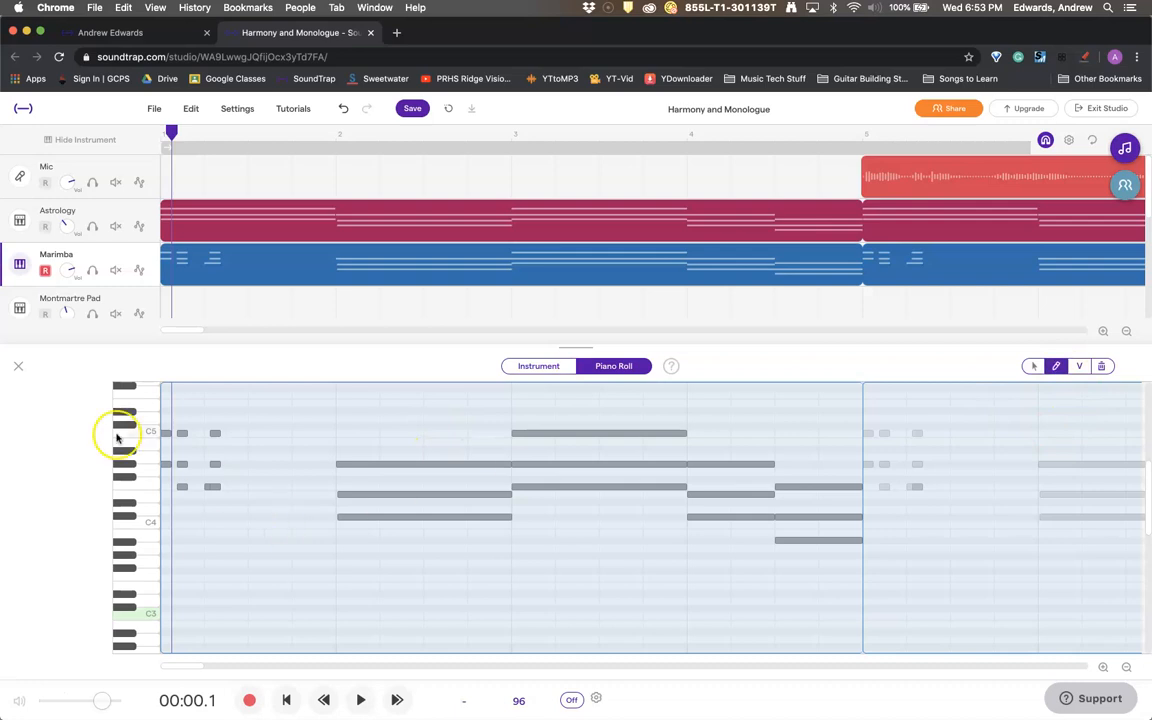
left_click(168, 486)
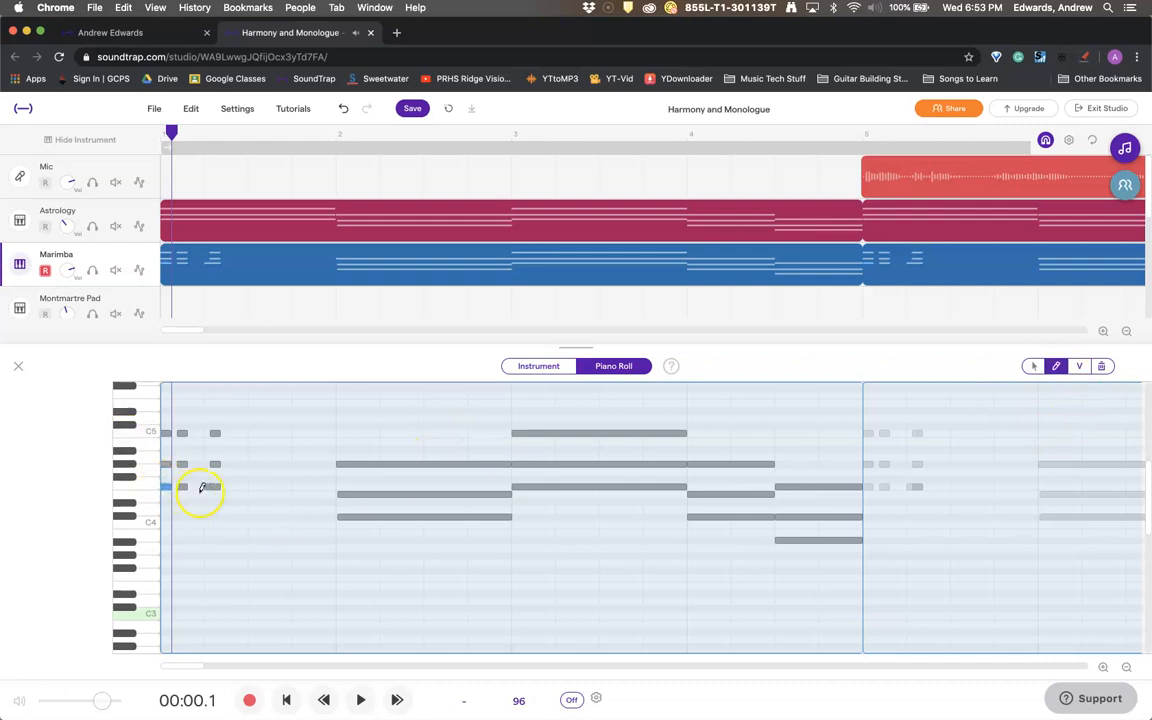
- Remove the overhang on the third chord's bottom note in bar 1 and move the whole chord to start on beat 2
left_click(1033, 366)
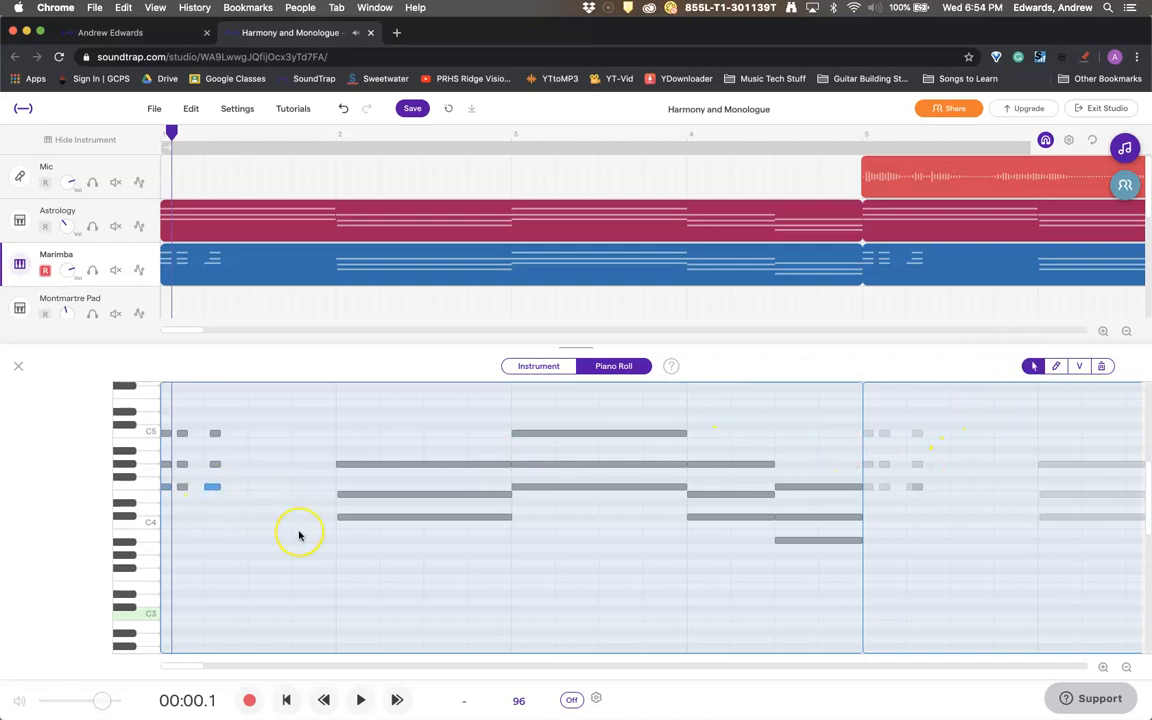
left_click_drag(235, 504, 211, 427)
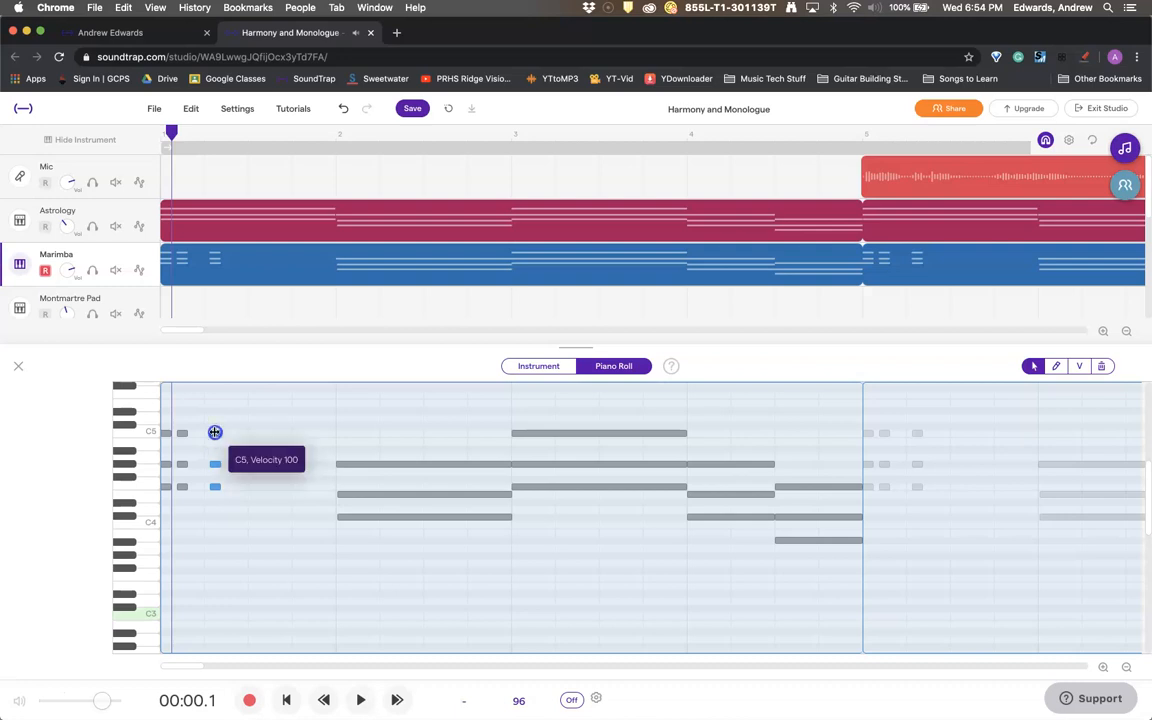
left_click_drag(205, 432, 200, 432)
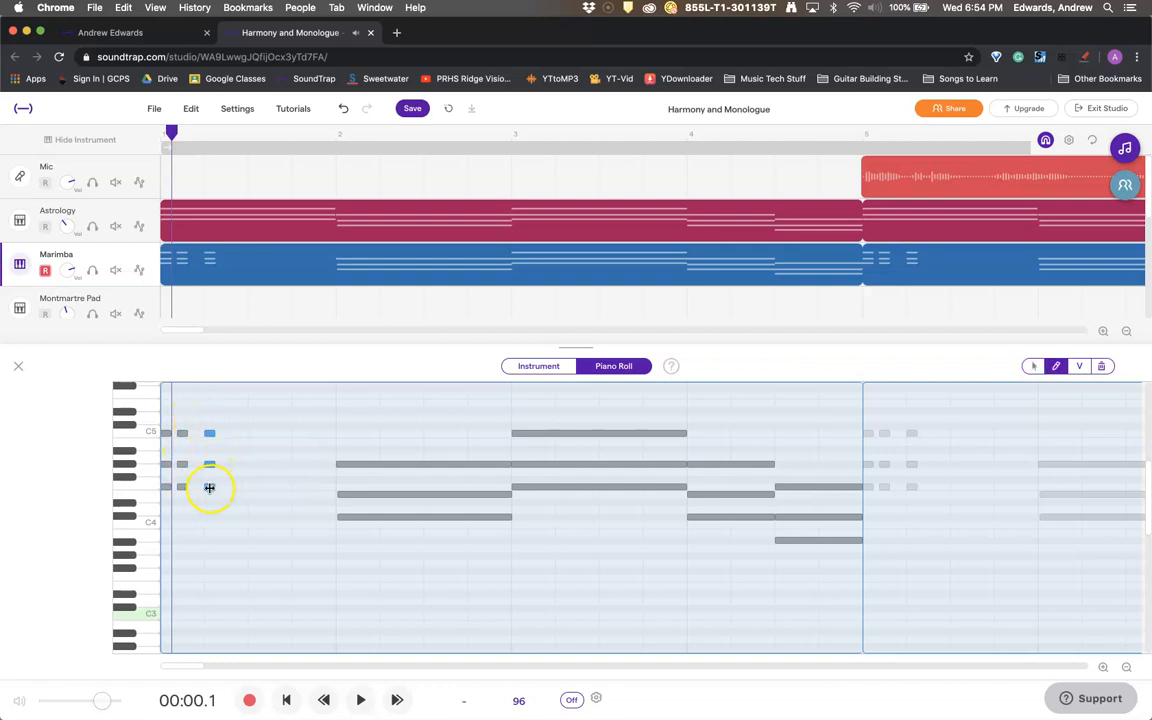
- Copy the beat 2 chord in bar 1 to the offbeats after beats 2 and 3 and to beat 4
key("super+c")
left_click_drag(212, 433, 233, 433)
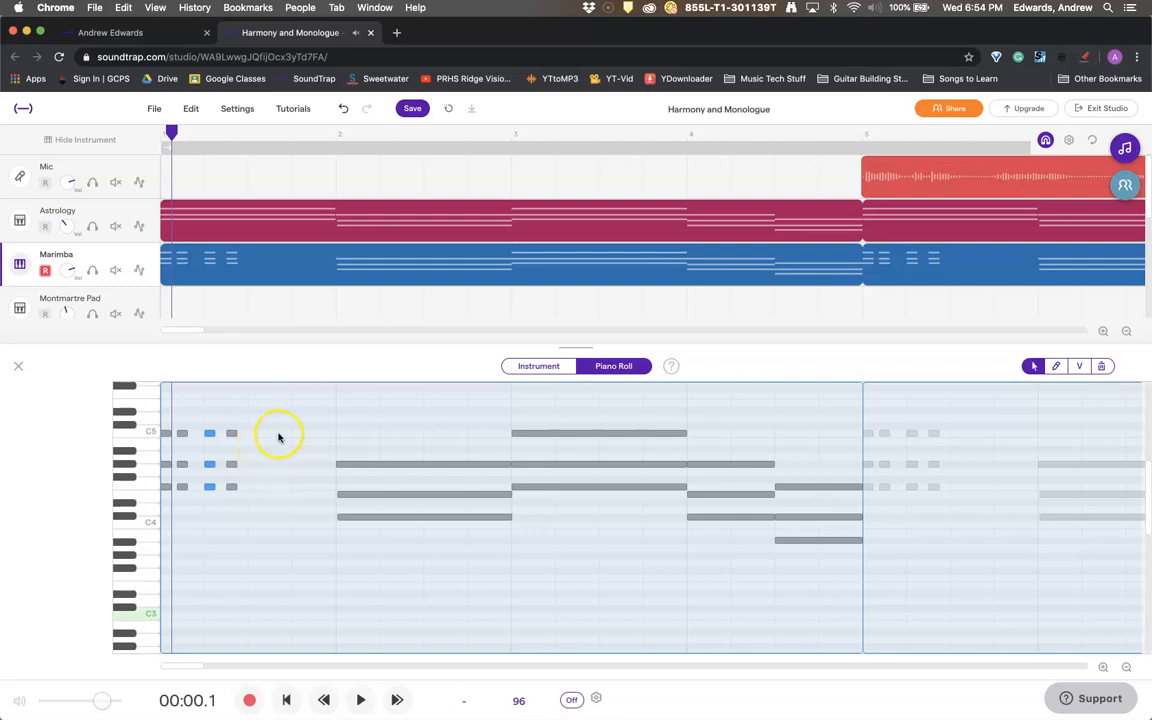
key("super")
left_click_drag(209, 432, 278, 437)
left_click_drag(209, 432, 297, 433)
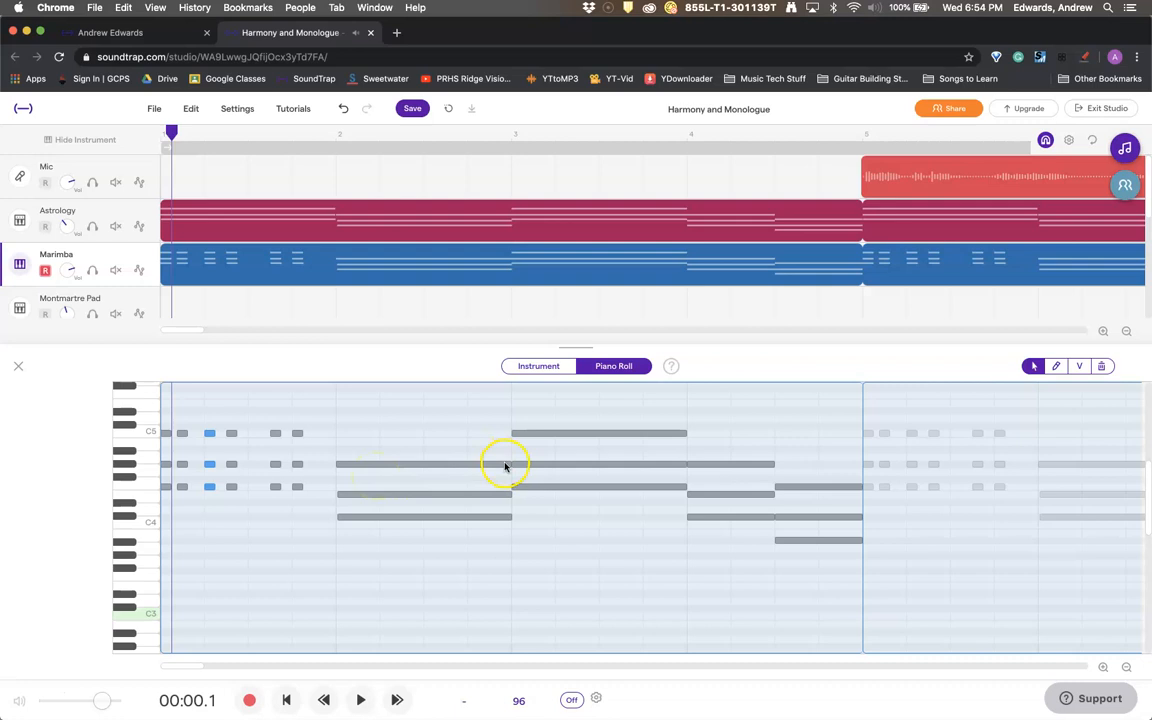
- Shorten the three notes of the bar 2 Marimba chord to sixteenth notes starting on the downbeat
left_click_drag(490, 450, 347, 518)
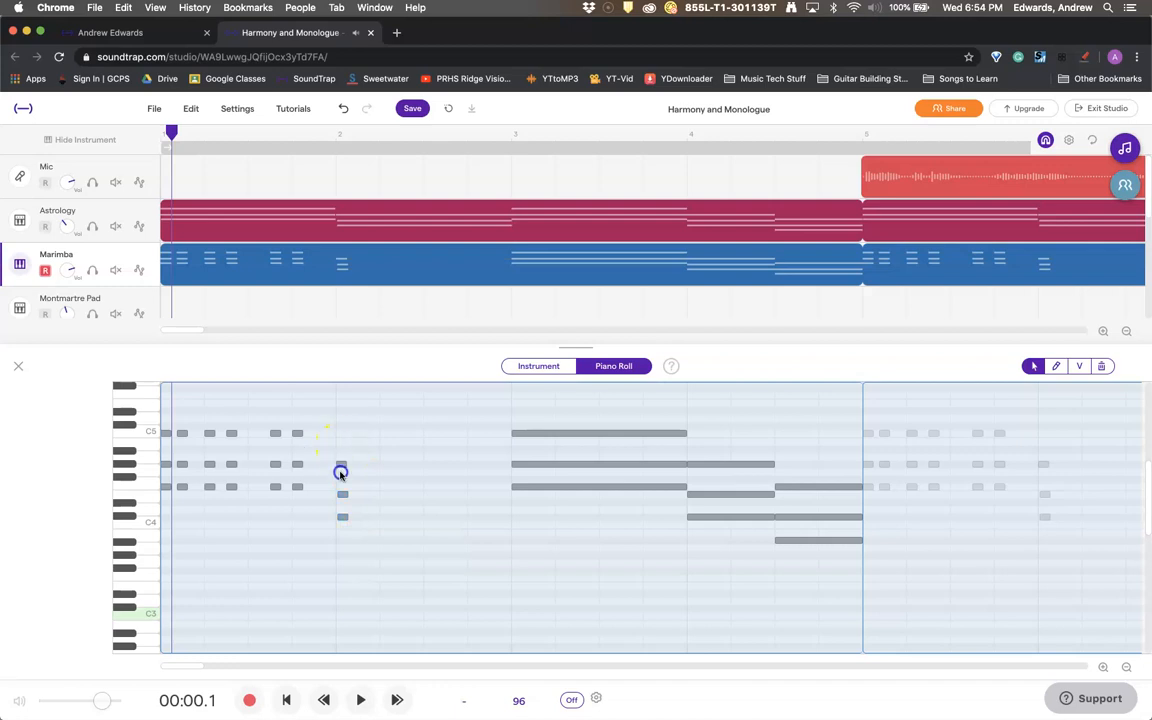
right_click(342, 519)
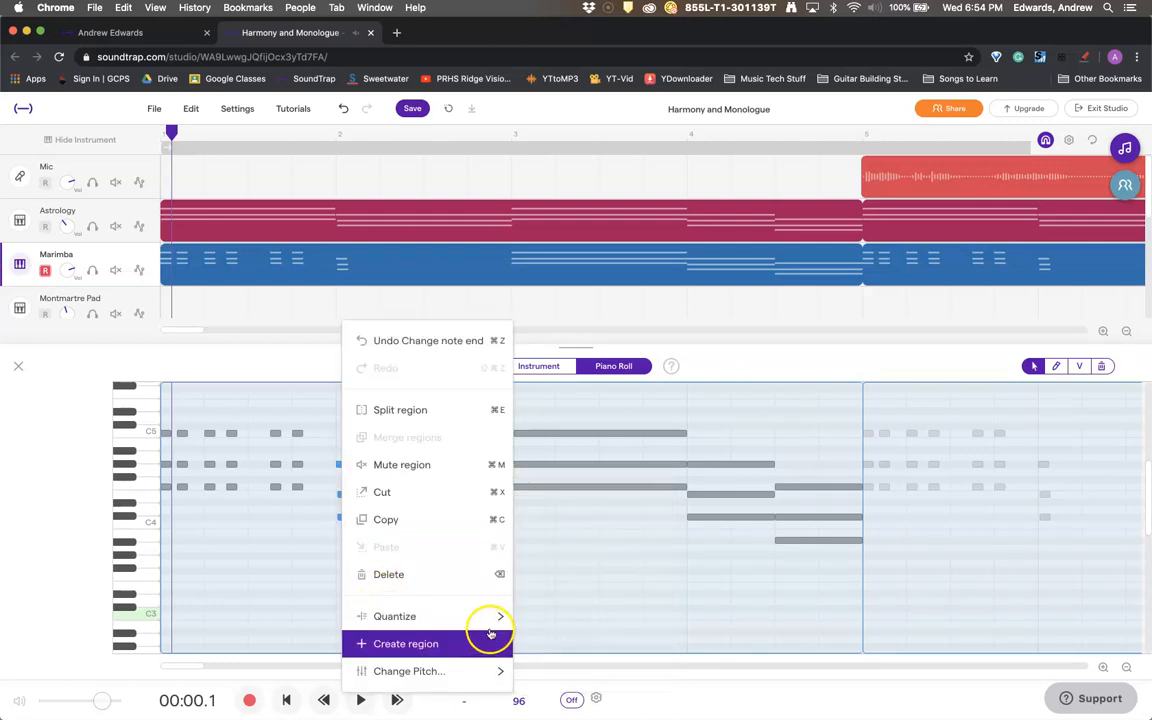
left_click(555, 562)
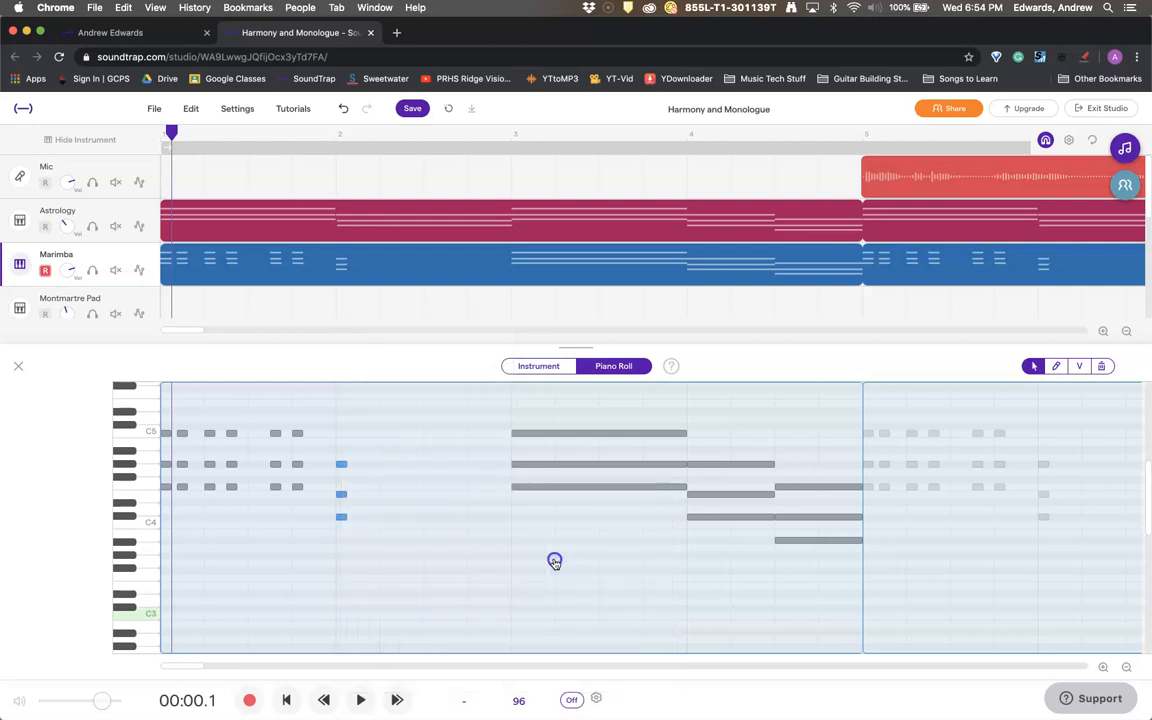
- Copy the short bar 2 chord to the offbeat after beat 2, to beat 3 and to beat 4
key("super+c")
left_click_drag(342, 463, 429, 463)
left_click(340, 465)
left_click_drag(341, 464, 467, 461)
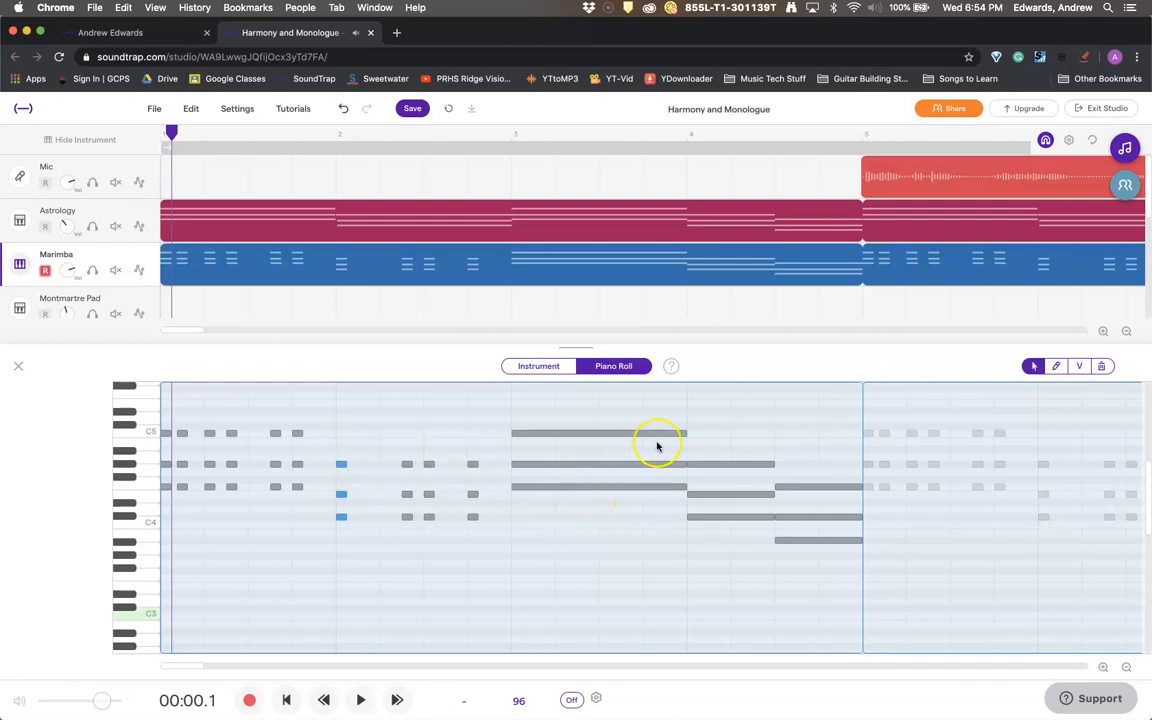
- Replace the bar 3 chord with a copy of the bar 1 chord pattern, aligned to the start of bar 3
left_click_drag(650, 409, 520, 486)
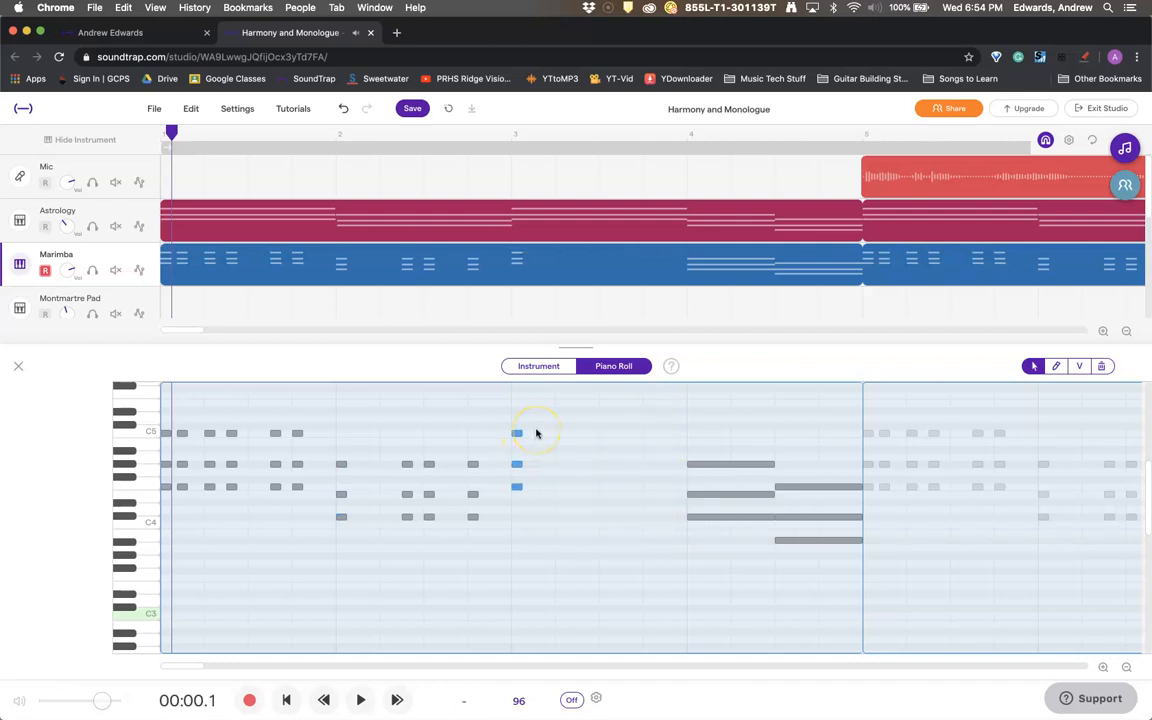
left_click_drag(303, 484, 159, 411)
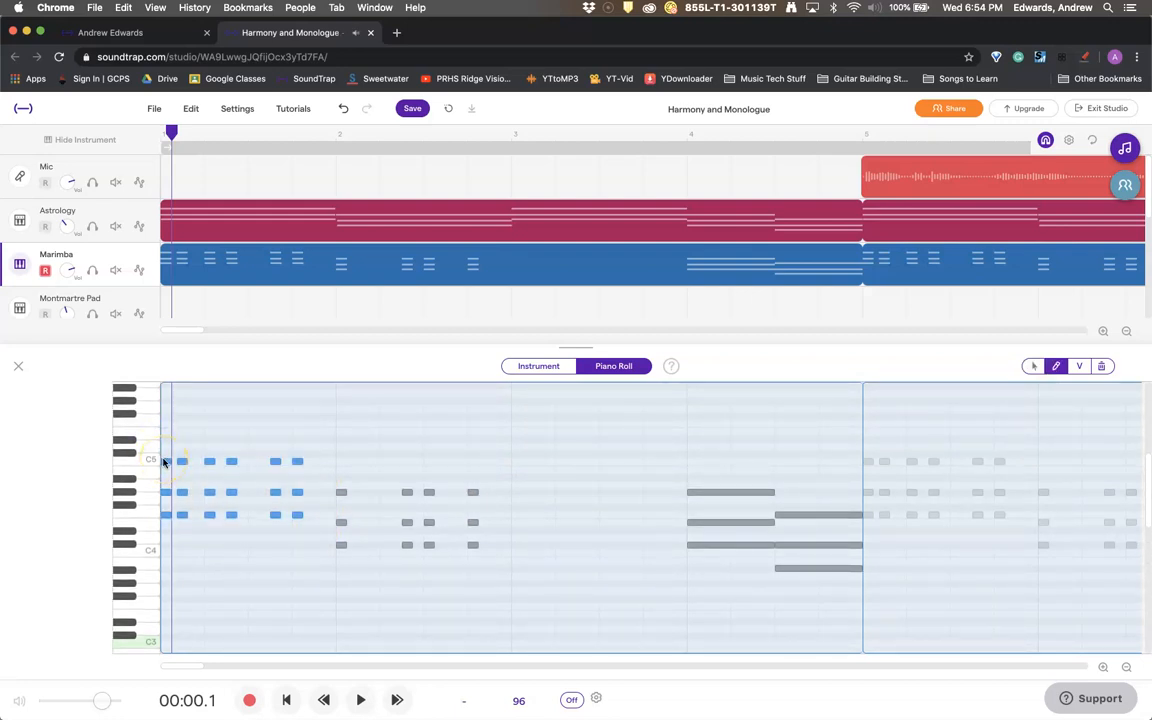
left_click_drag(165, 463, 517, 462)
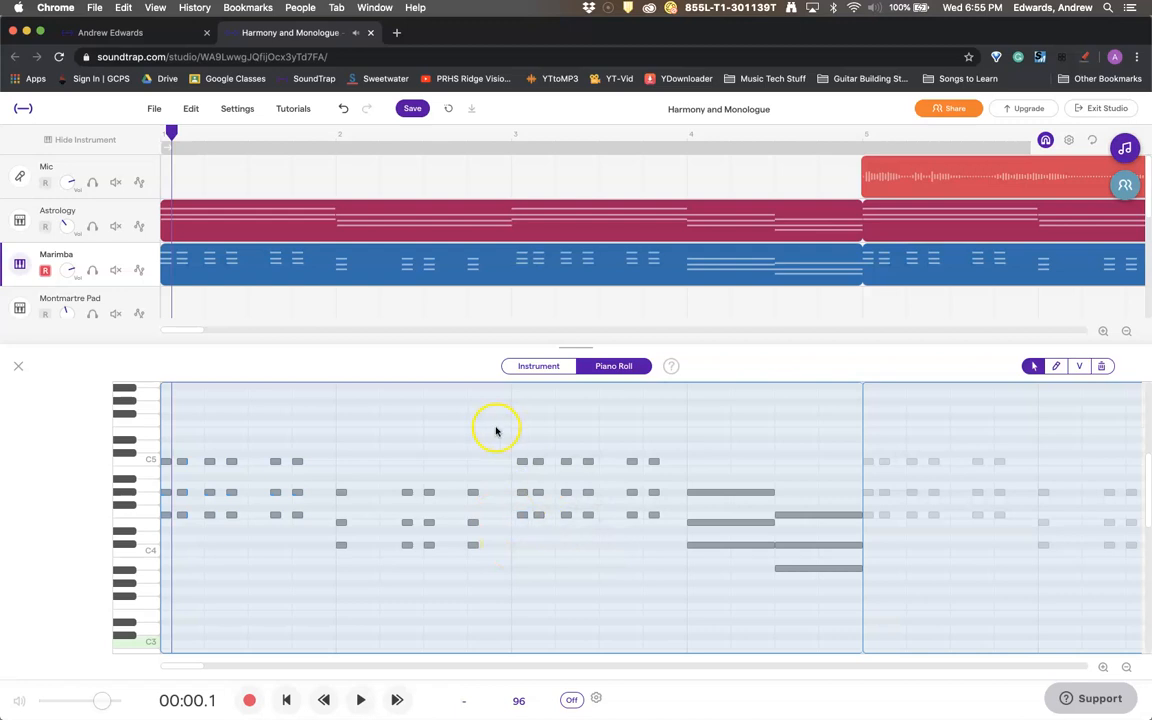
left_click_drag(518, 442, 666, 537)
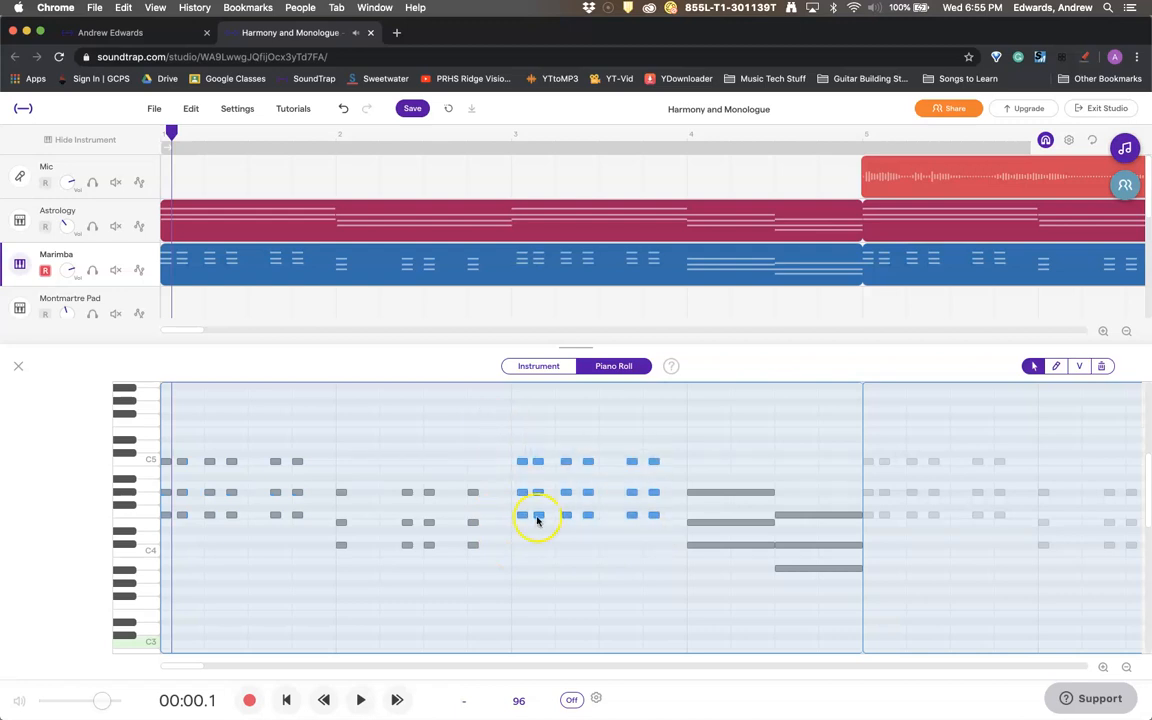
left_click_drag(521, 515, 518, 517)
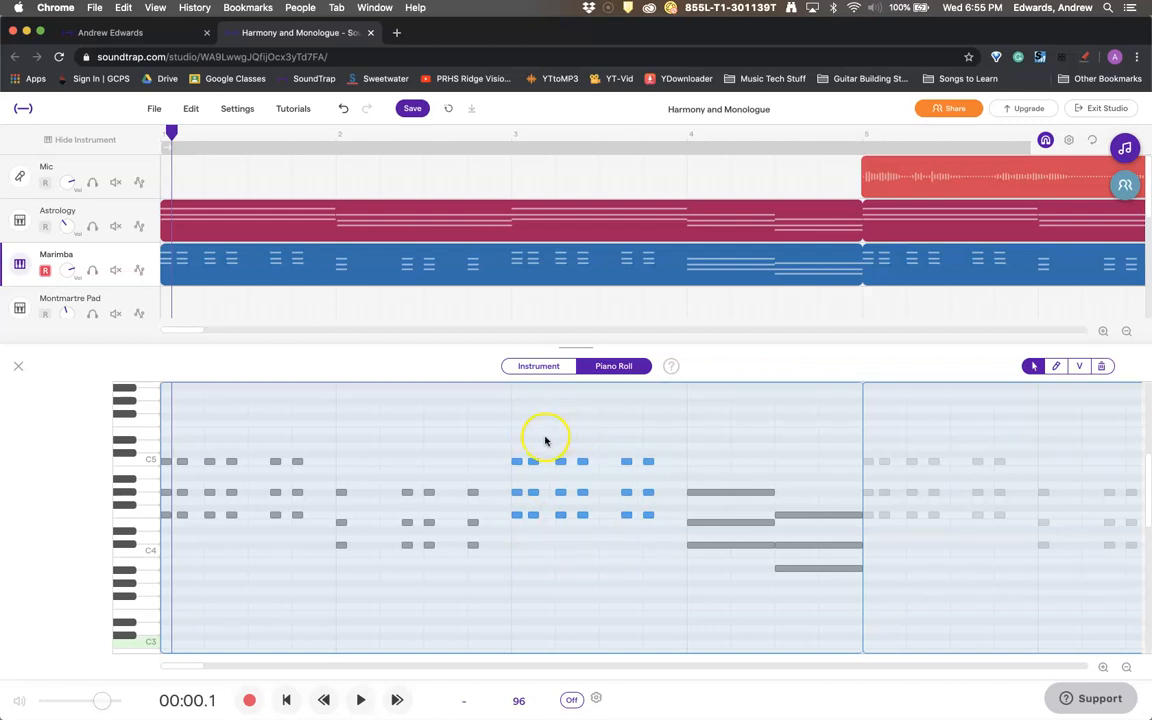
- Move the three notes of the second chord in bar 1 slightly later, onto the offbeat after beat 1
left_click(182, 441)
left_click_drag(182, 441, 187, 526)
left_click(189, 522)
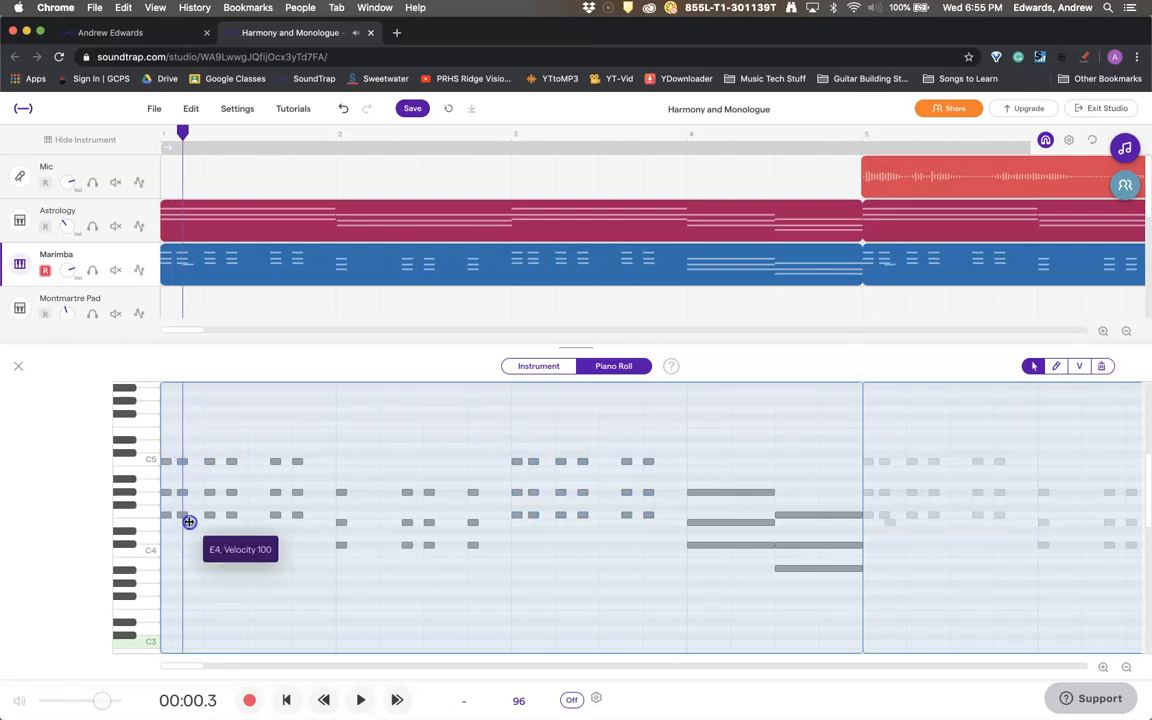
key("Delete")
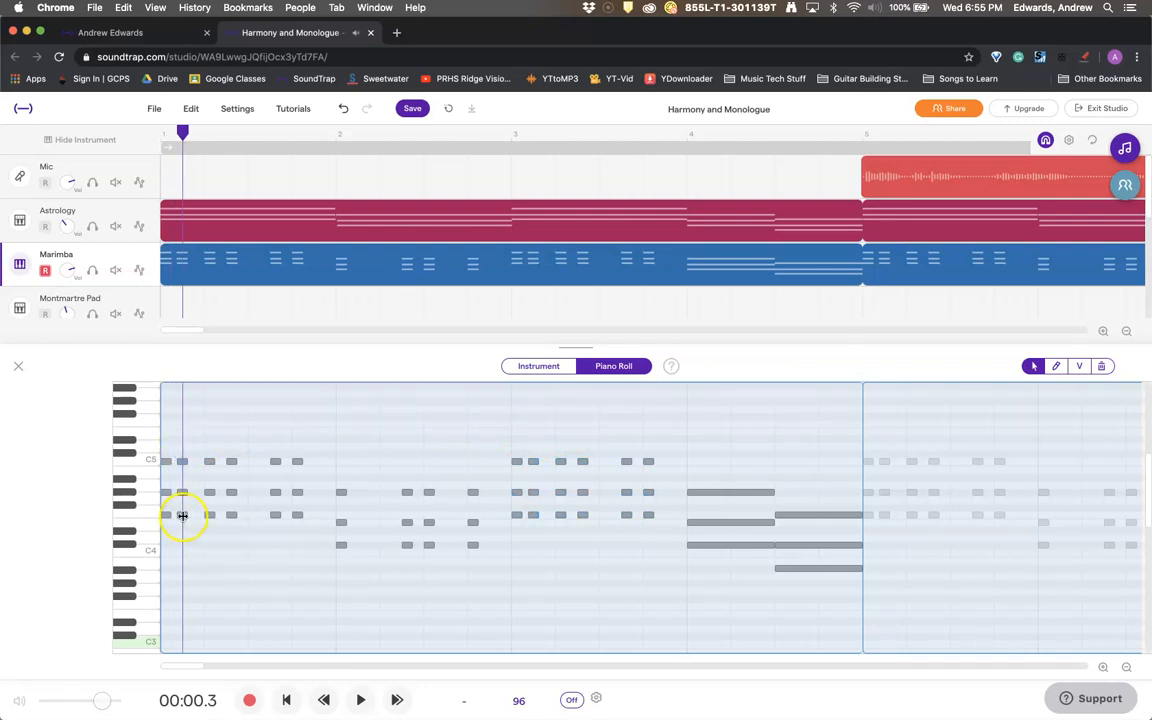
left_click(182, 514)
left_click(181, 462, "shift")
left_click(181, 491, "shift")
left_click_drag(182, 514, 188, 514)
- Move the three notes of the second chord in bar 3 slightly later, onto the offbeat after beat 1
left_click(533, 462)
left_click(534, 494, "shift")
left_click(540, 522, "shift")
left_click(534, 516, "shift")
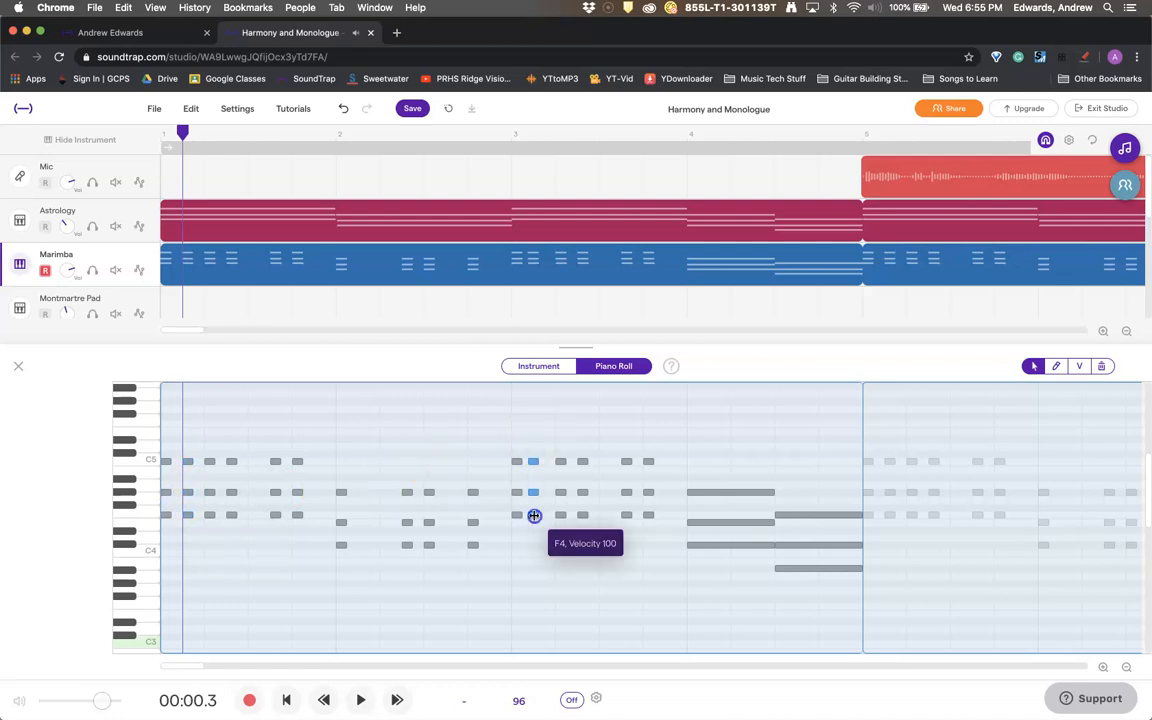
left_click_drag(532, 518, 539, 516)
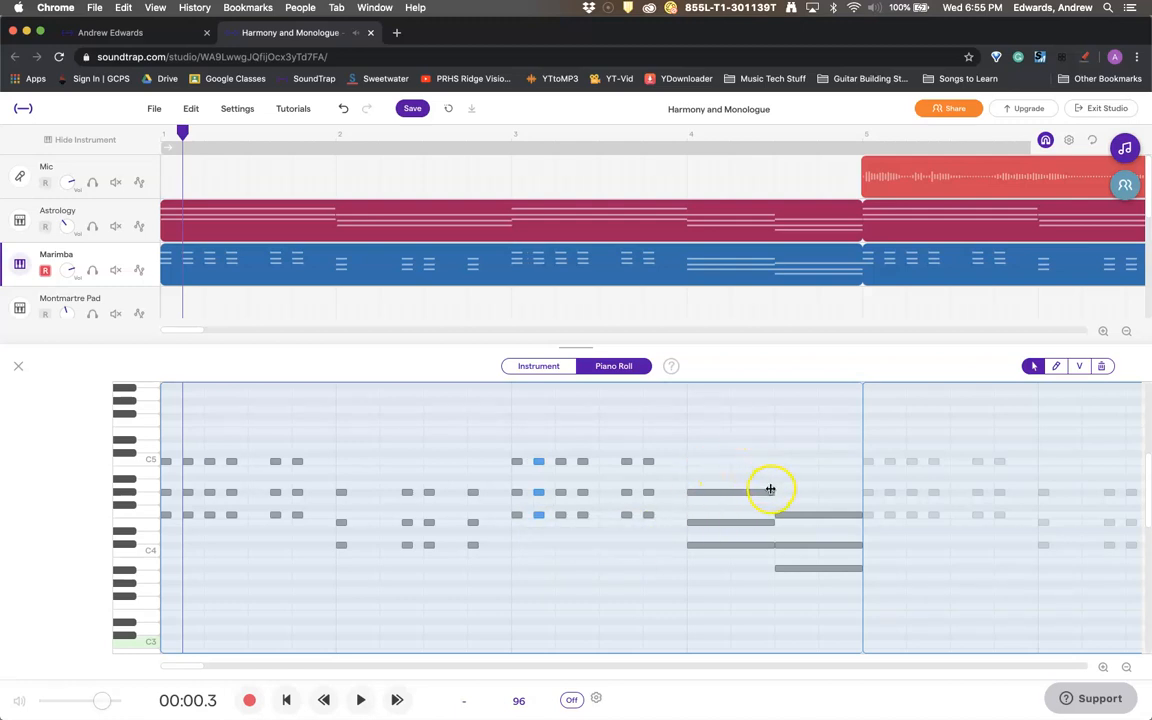
- Shorten the first chord of bar 4 to eighth notes and copy it to the offbeat after beat 2
left_click_drag(744, 481, 755, 597)
left_click_drag(774, 542, 711, 545)
mouse_move(697, 485)
left_mouse_down()
mouse_move(693, 555)
mouse_move(763, 546)
left_mouse_up()
- Shorten the last chord of bar 4 to quarter notes on beat 3 and copy it to beat 4
left_click_drag(812, 506, 815, 594)
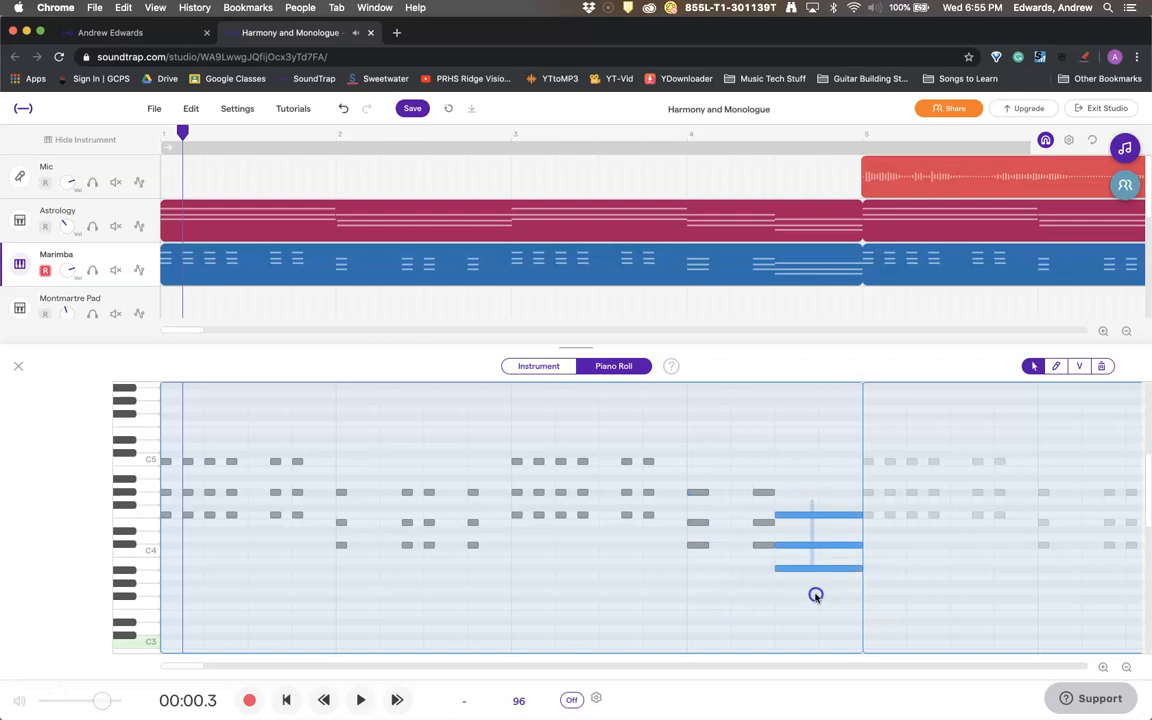
mouse_move(858, 515)
left_mouse_down()
mouse_move(800, 518)
mouse_move(843, 519)
left_mouse_up()
left_click(828, 493)
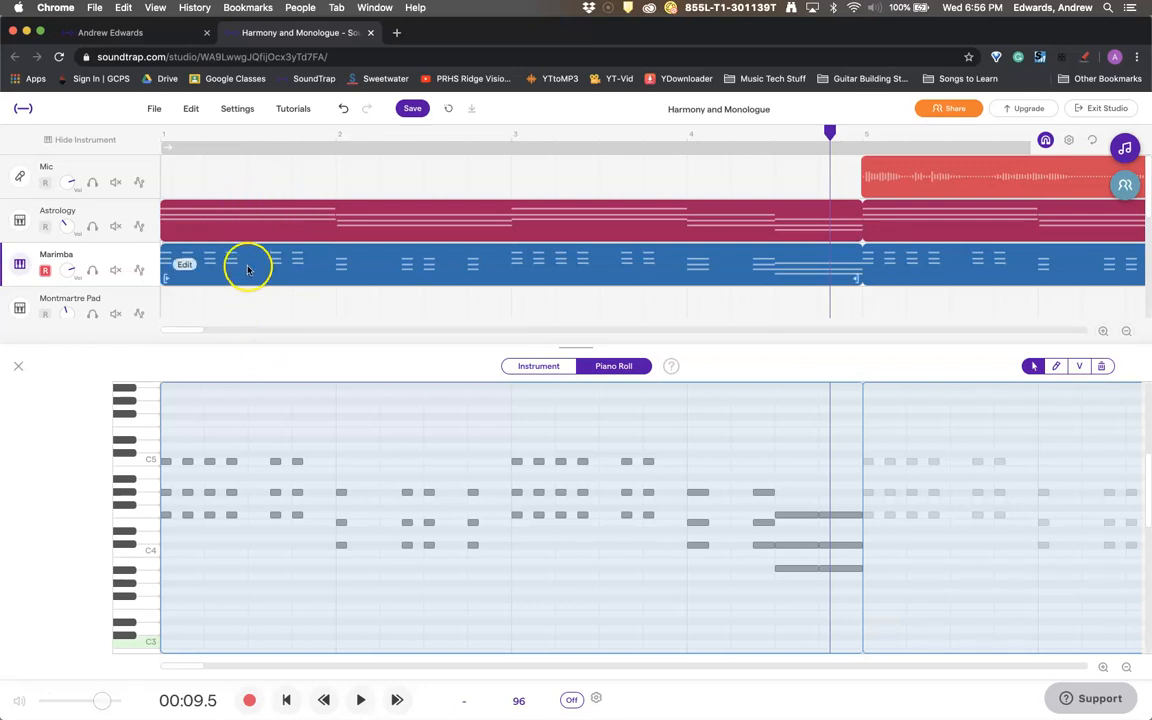
- Play the song from the beginning to hear the reworked Marimba rhythm, stopping in bar 6
left_click(161, 137)
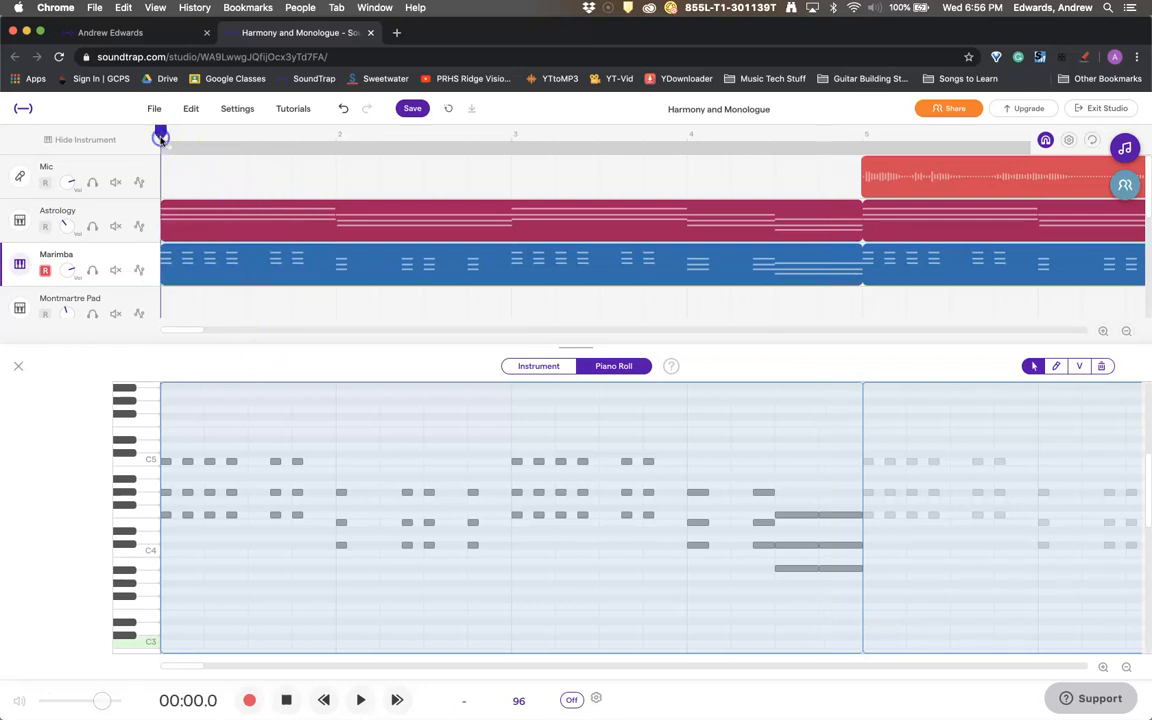
key("space")
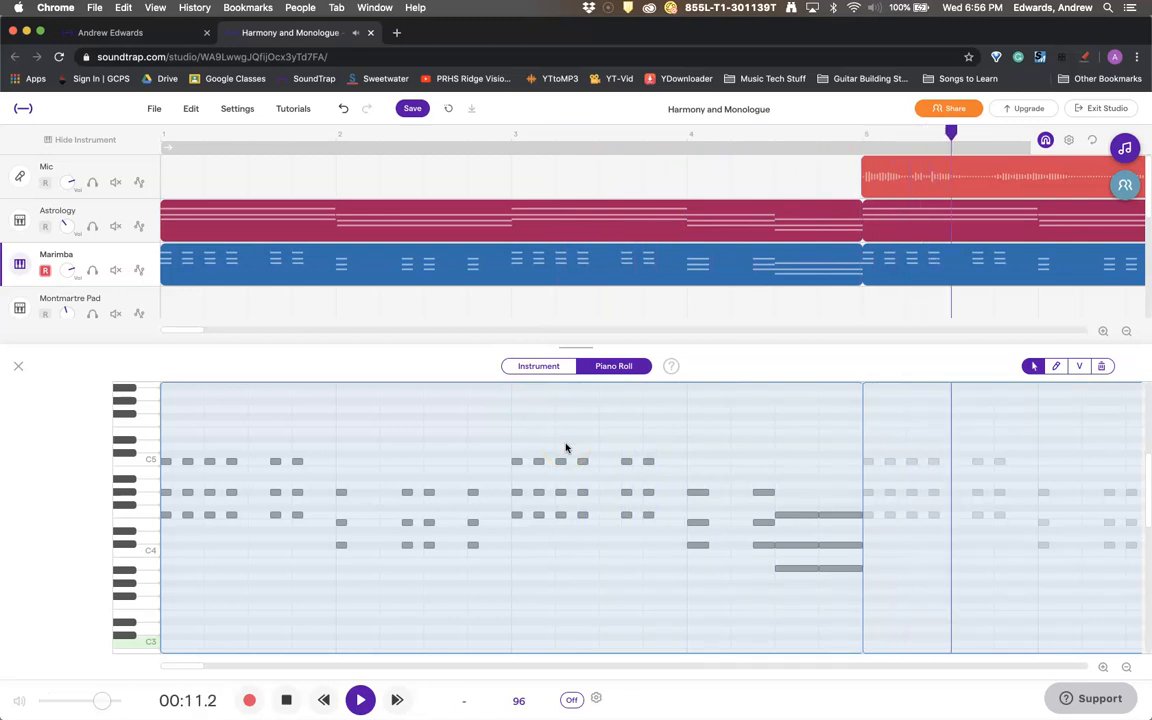
key("space")
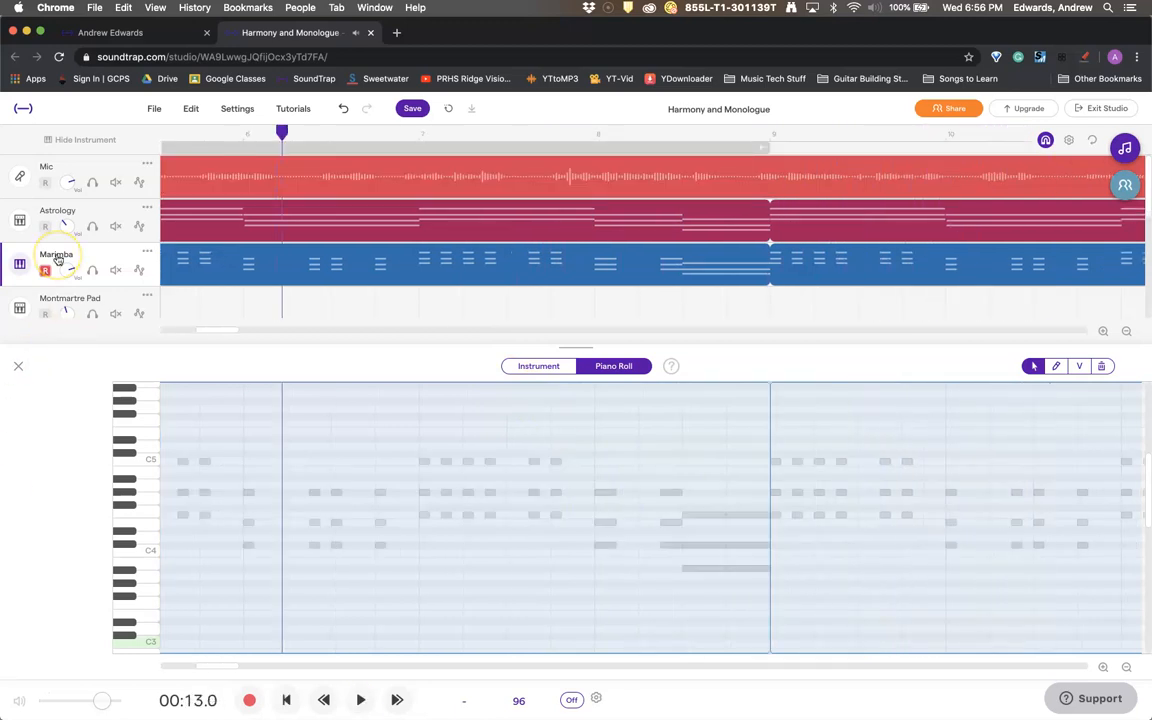
- Shorten the looped Marimba region by one repeat and move it to start at bar 5, under the first vocal
scroll(349, 172, "left", 6)
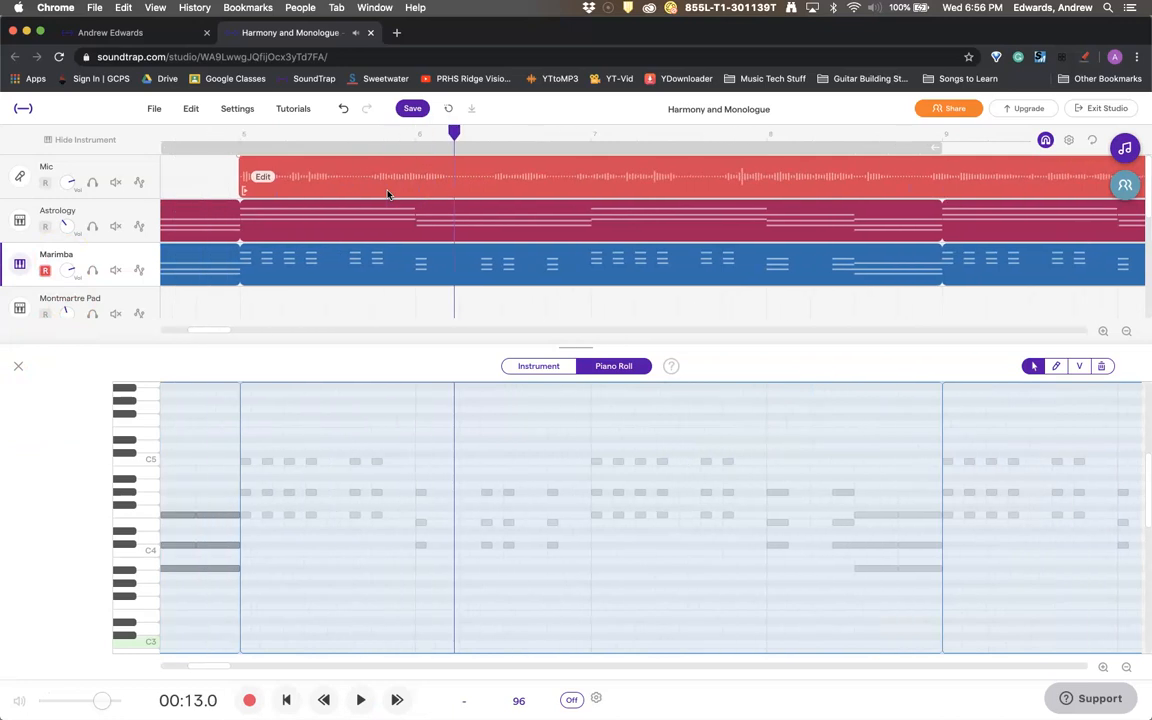
scroll(298, 244, "down", 10)
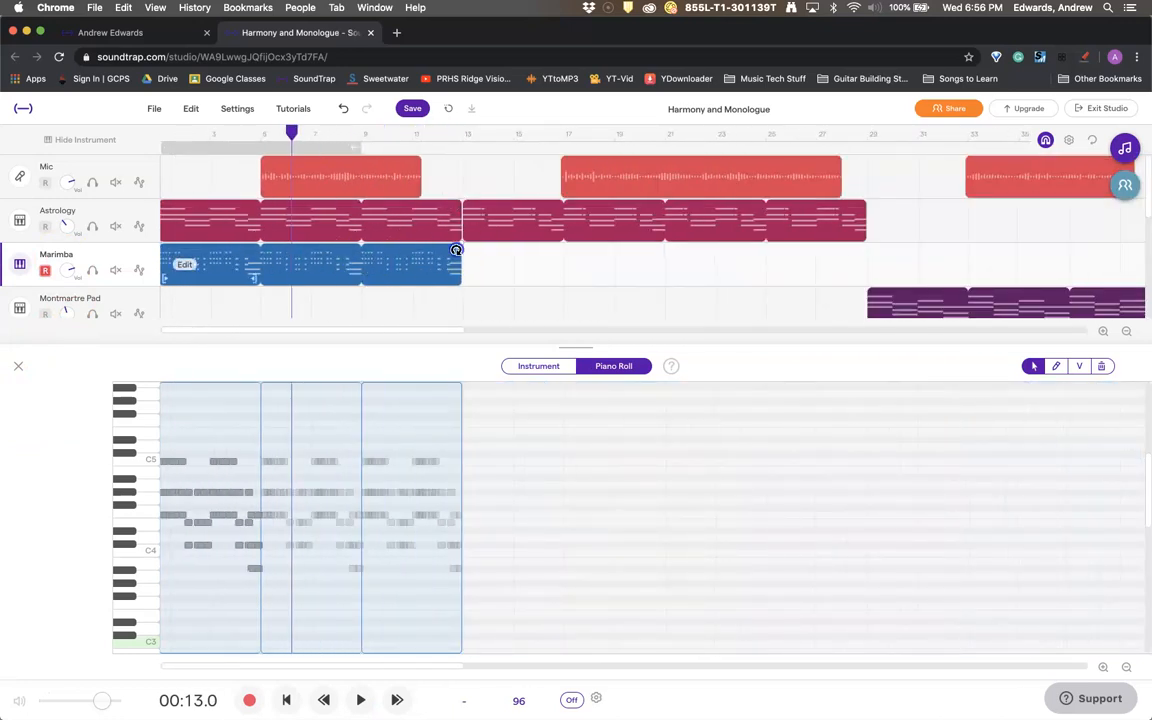
left_click_drag(460, 248, 358, 246)
left_click_drag(227, 254, 331, 259)
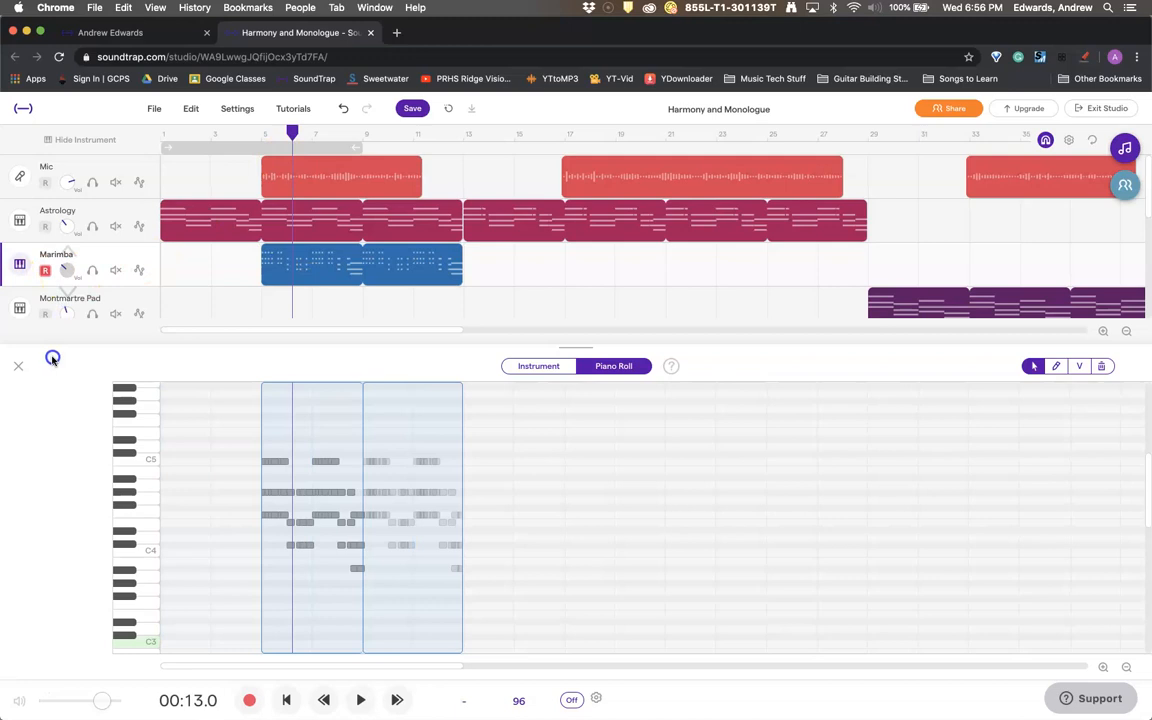
- Play the song from bar 3 and lower the Marimba track's volume while listening
left_click(220, 138)
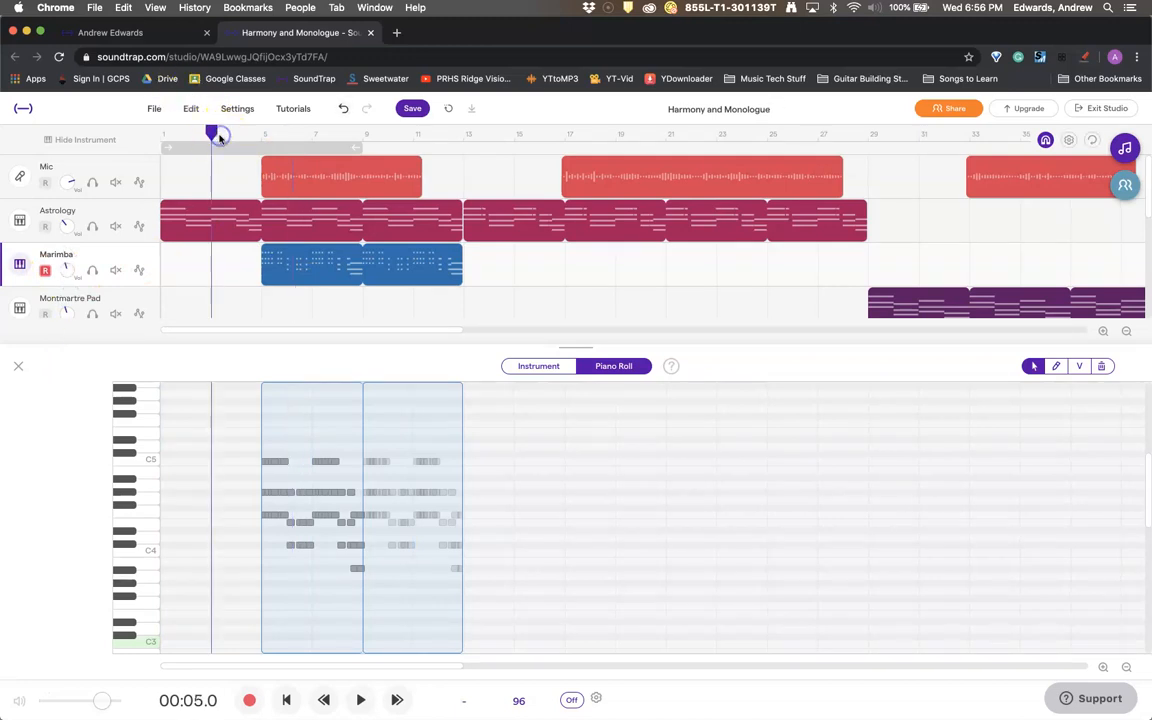
key("space")
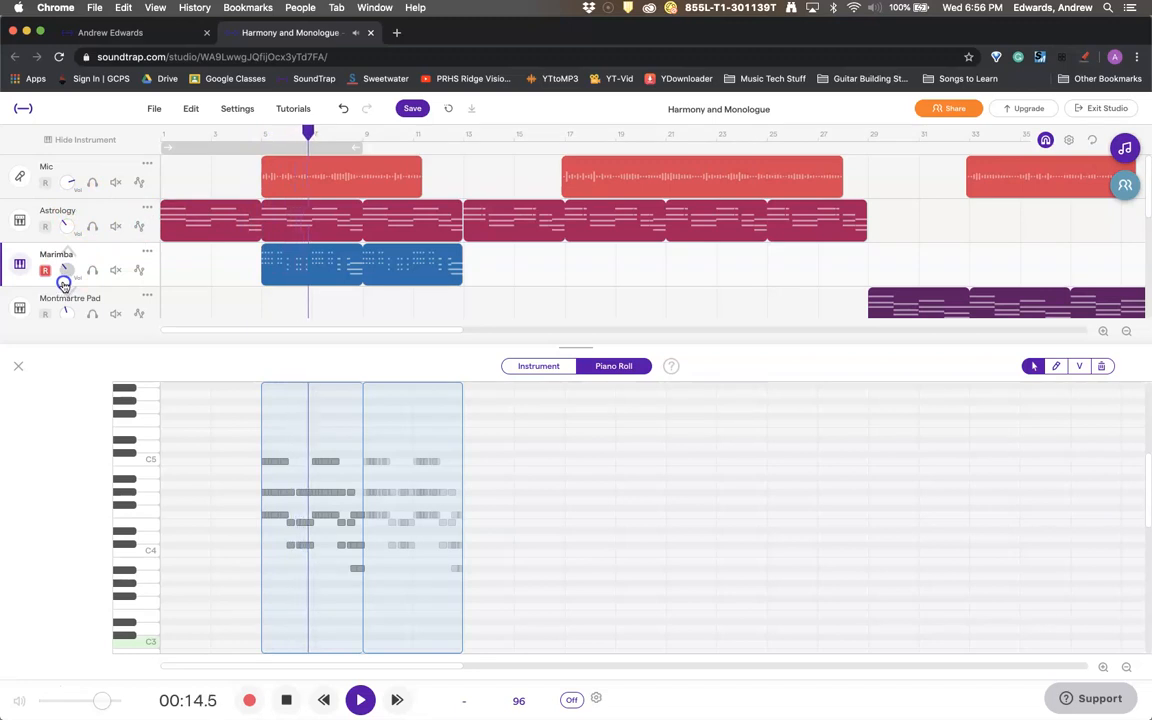
left_click_drag(64, 285, 90, 272)
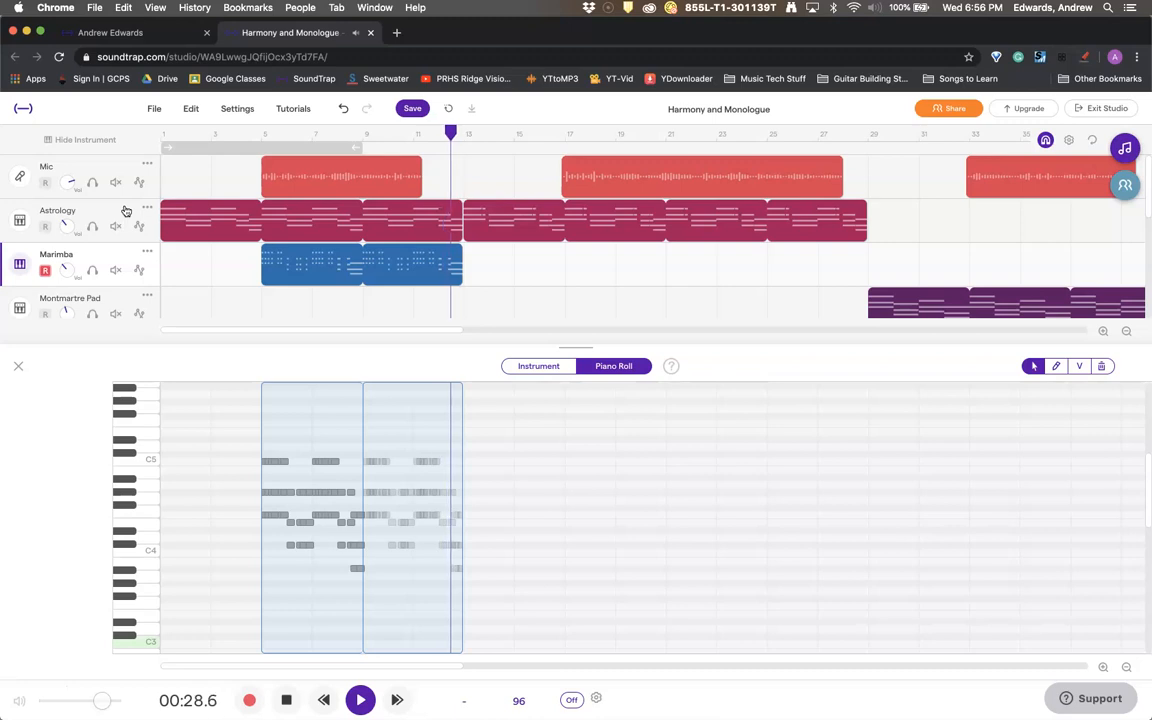
- Stop playback and duplicate the Marimba track together with its looped region
key("space")
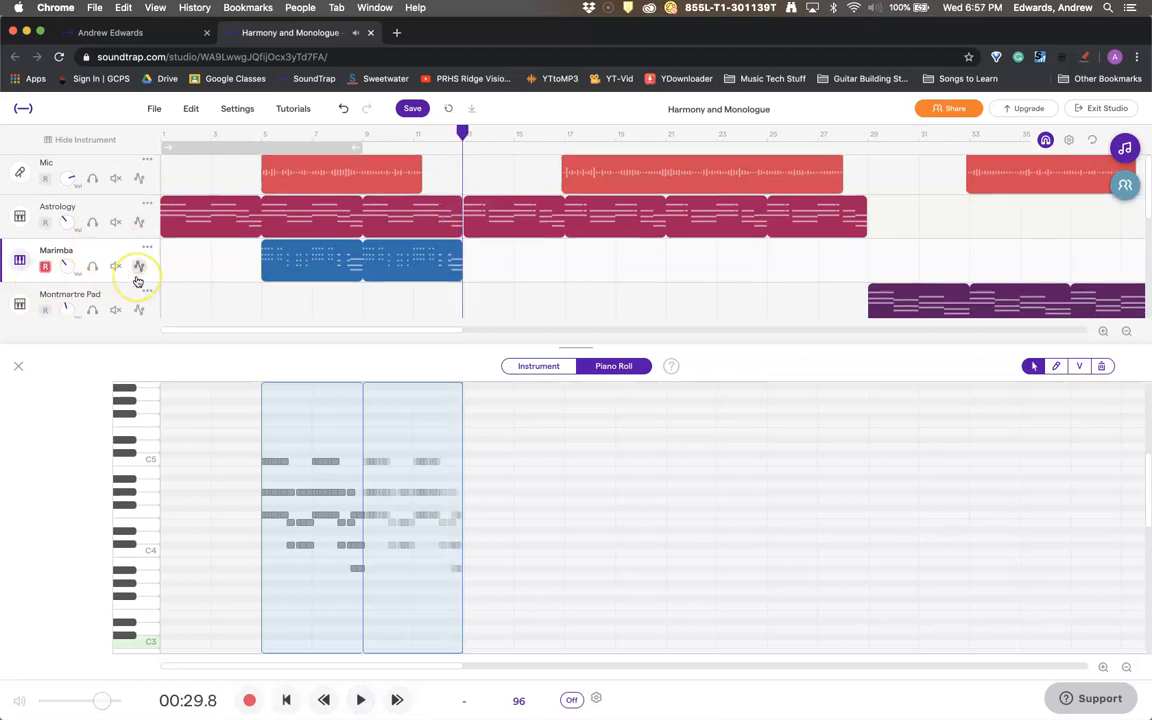
scroll(138, 281, "down", 1)
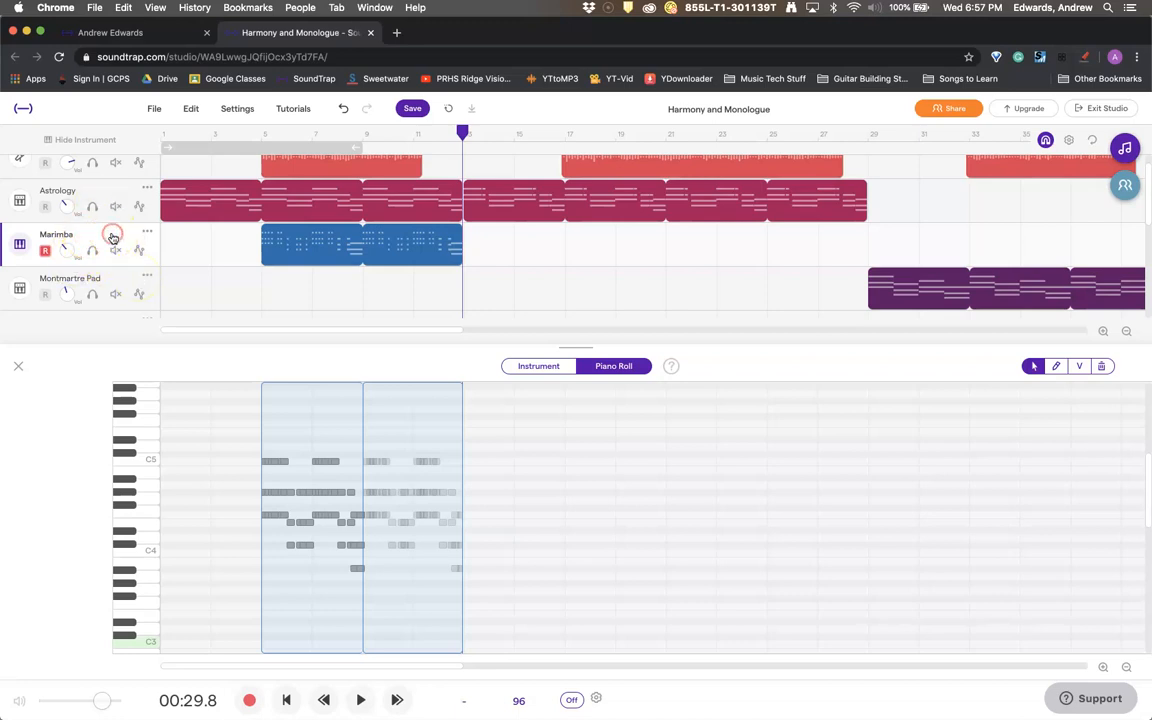
left_click(145, 232)
left_click(163, 275)
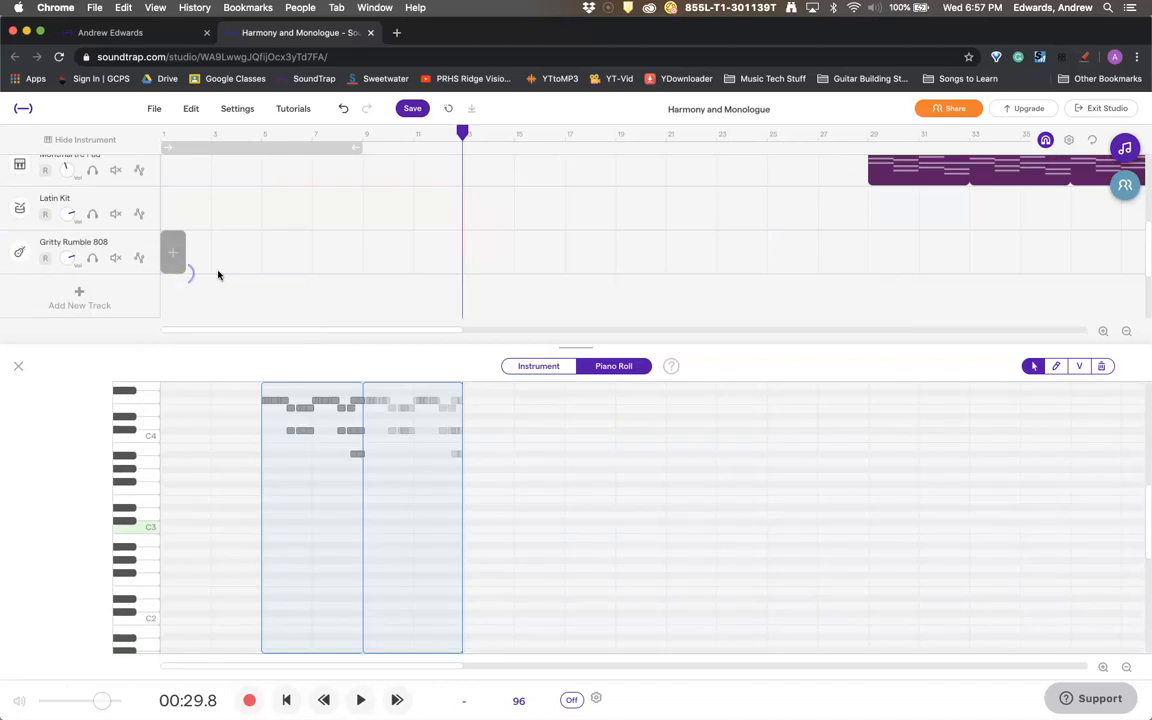
scroll(269, 224, "up", 3)
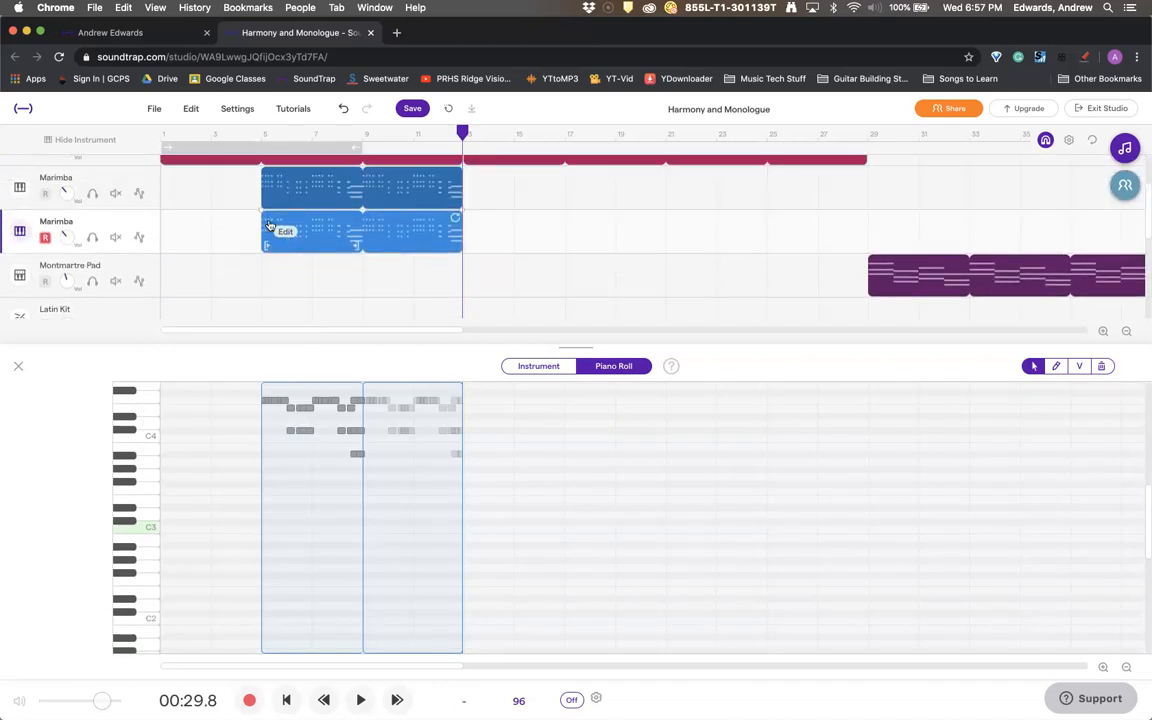
- Select all notes of the duplicated Marimba region and move them down one octave, keeping their timing
scroll(330, 458, "up", 3)
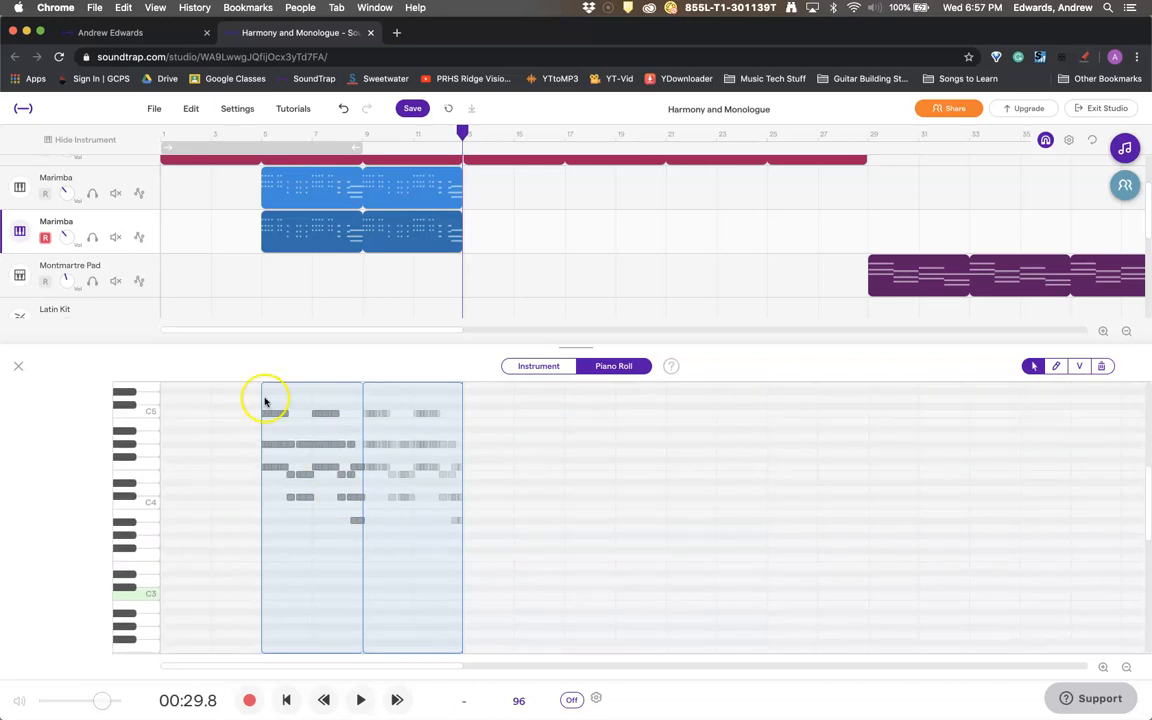
mouse_move(263, 402)
left_mouse_down()
mouse_move(363, 543)
mouse_move(258, 405)
left_mouse_up()
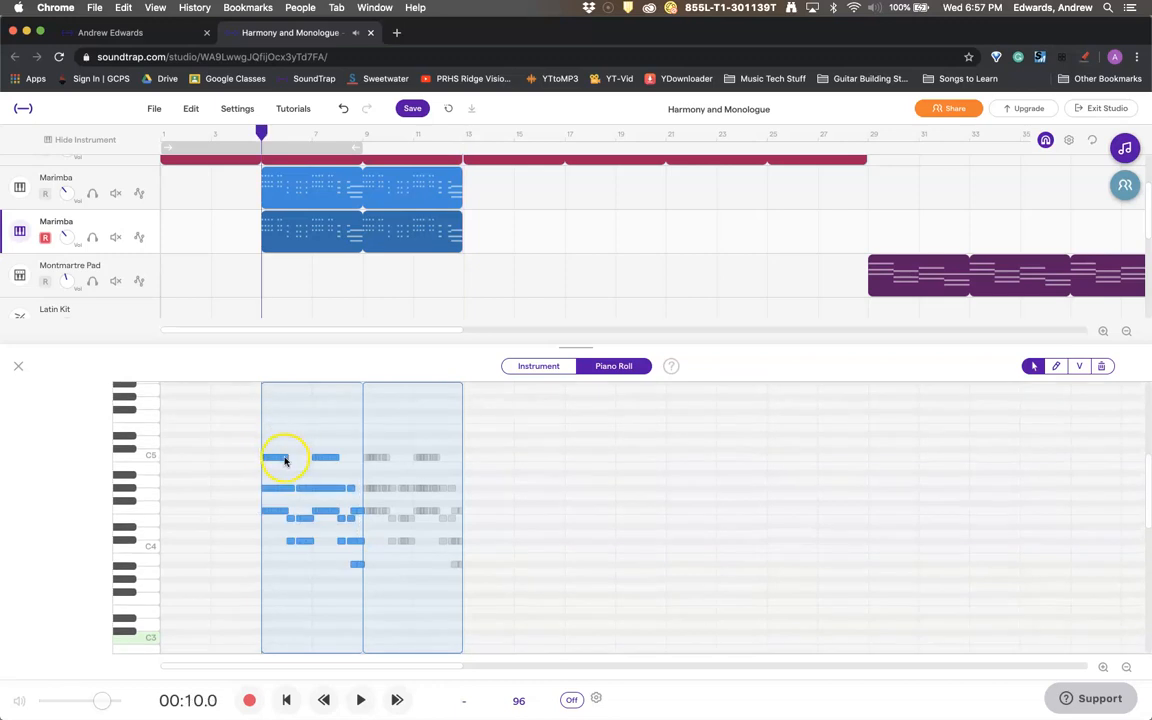
left_click_drag(284, 461, 285, 543)
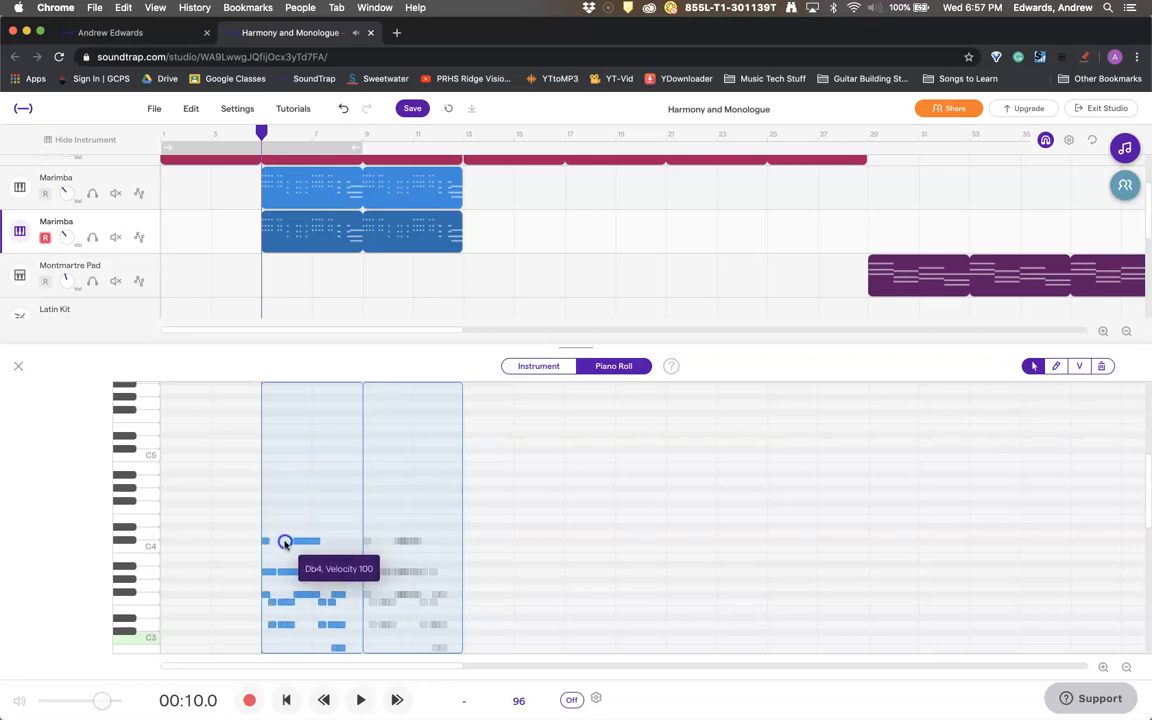
left_click_drag(285, 543, 285, 543)
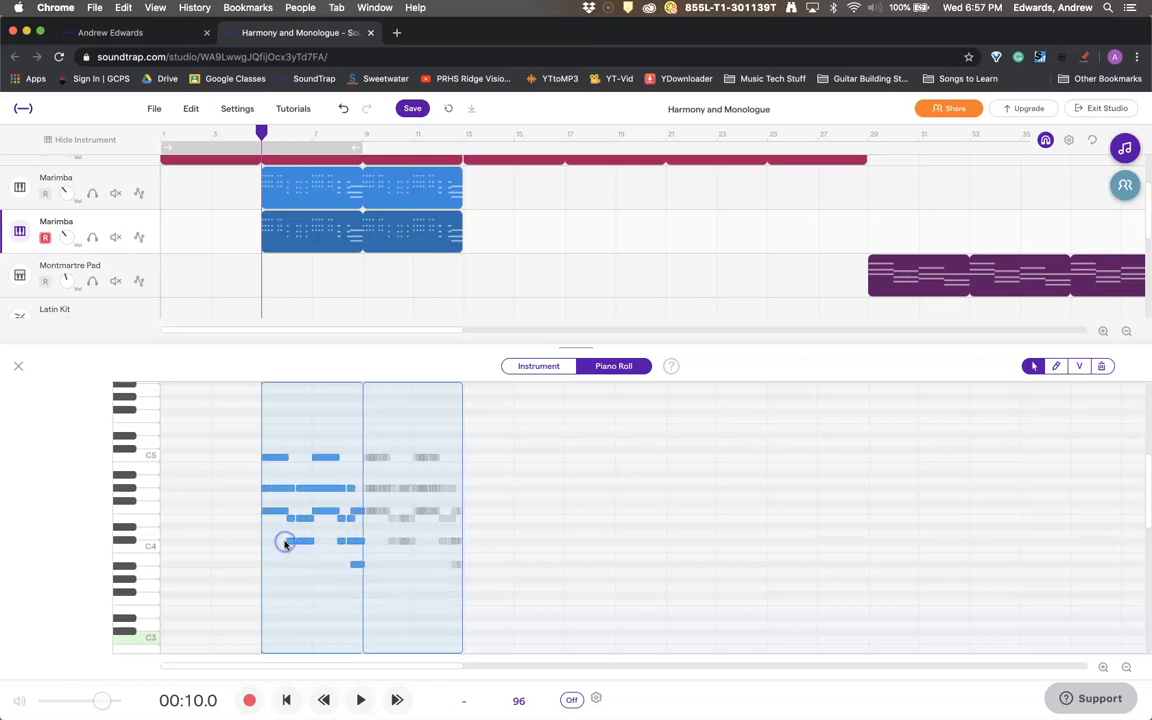
scroll(302, 467, "up", 10)
scroll(302, 467, "down", 1)
scroll(302, 467, "left", 3)
scroll(302, 467, "left", 2)
left_click(411, 459)
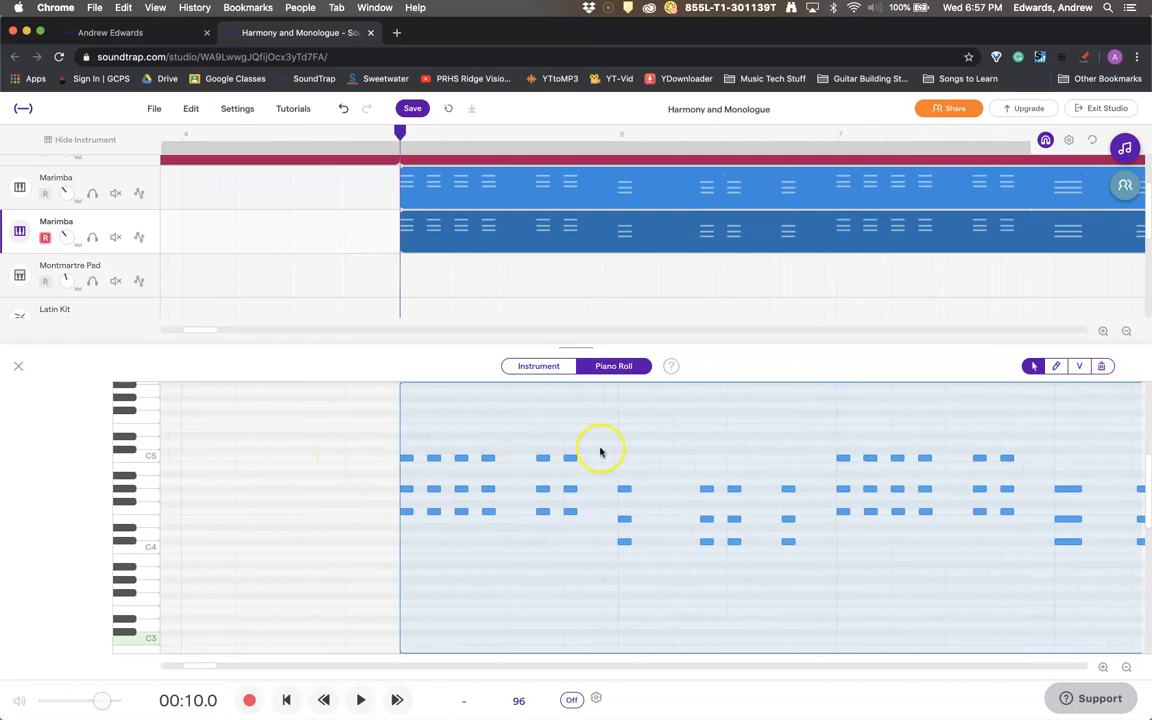
left_click_drag(407, 459, 405, 548)
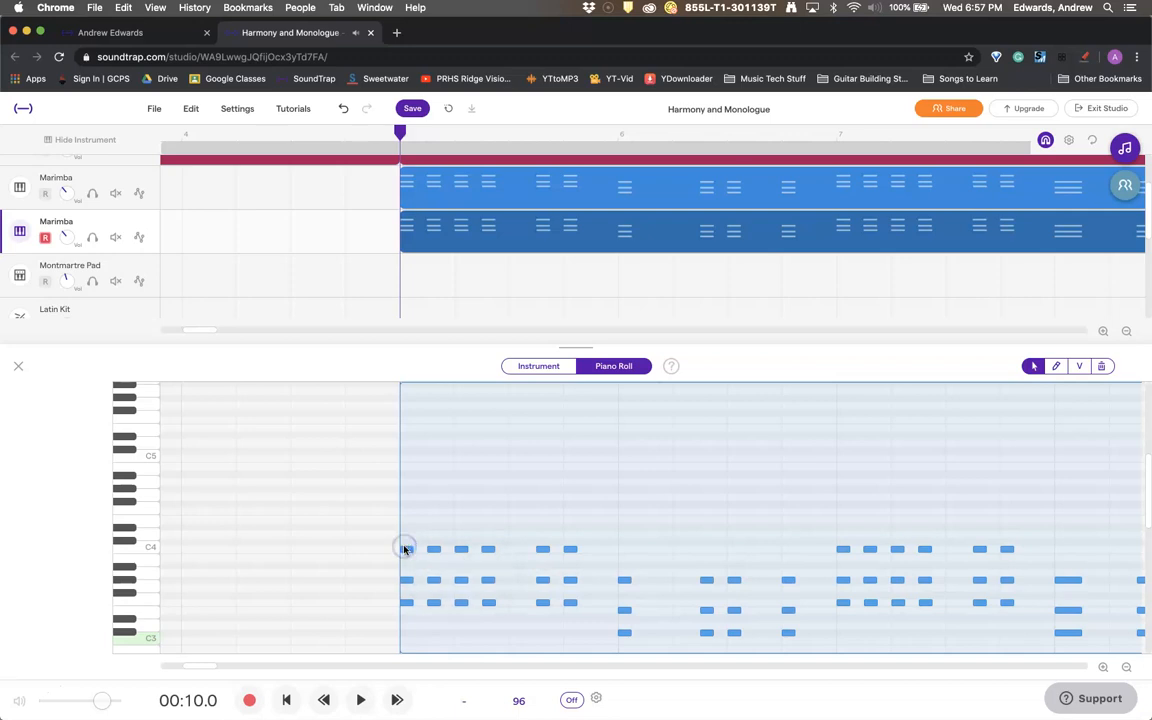
- Lower the selected notes of the duplicated Marimba region by another octave without shifting their timing
scroll(405, 548, "down", 2)
scroll(462, 497, "up", 1)
scroll(462, 497, "down", 3)
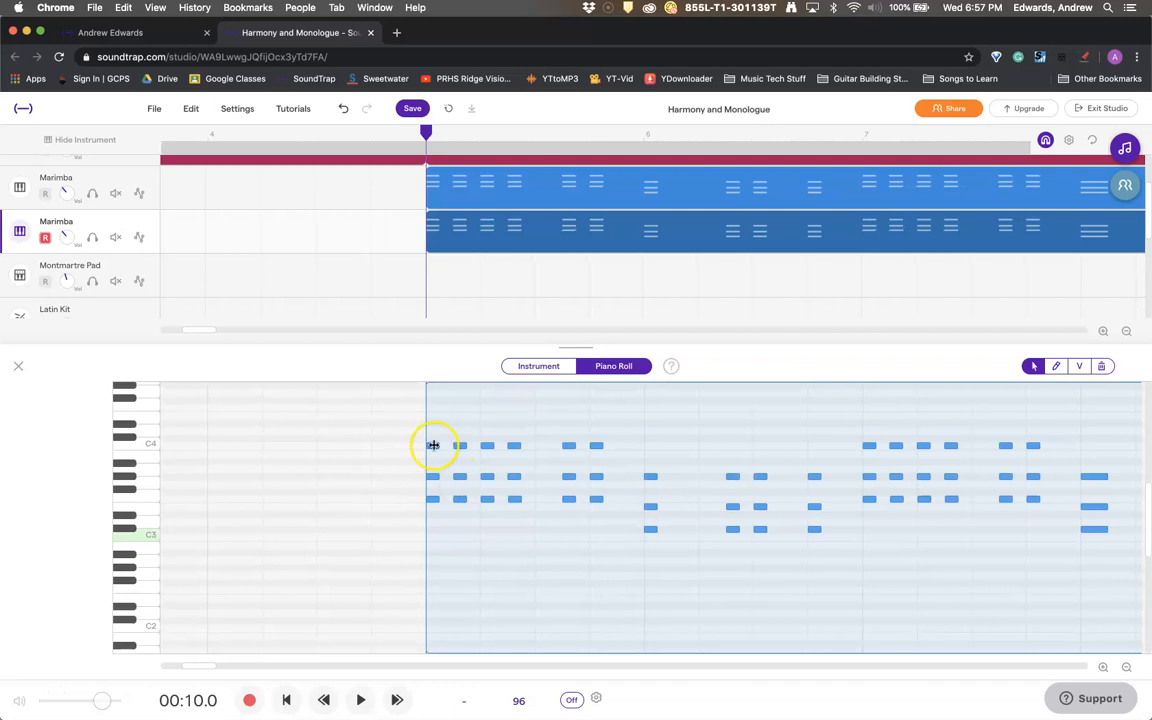
left_click_drag(432, 451, 438, 539)
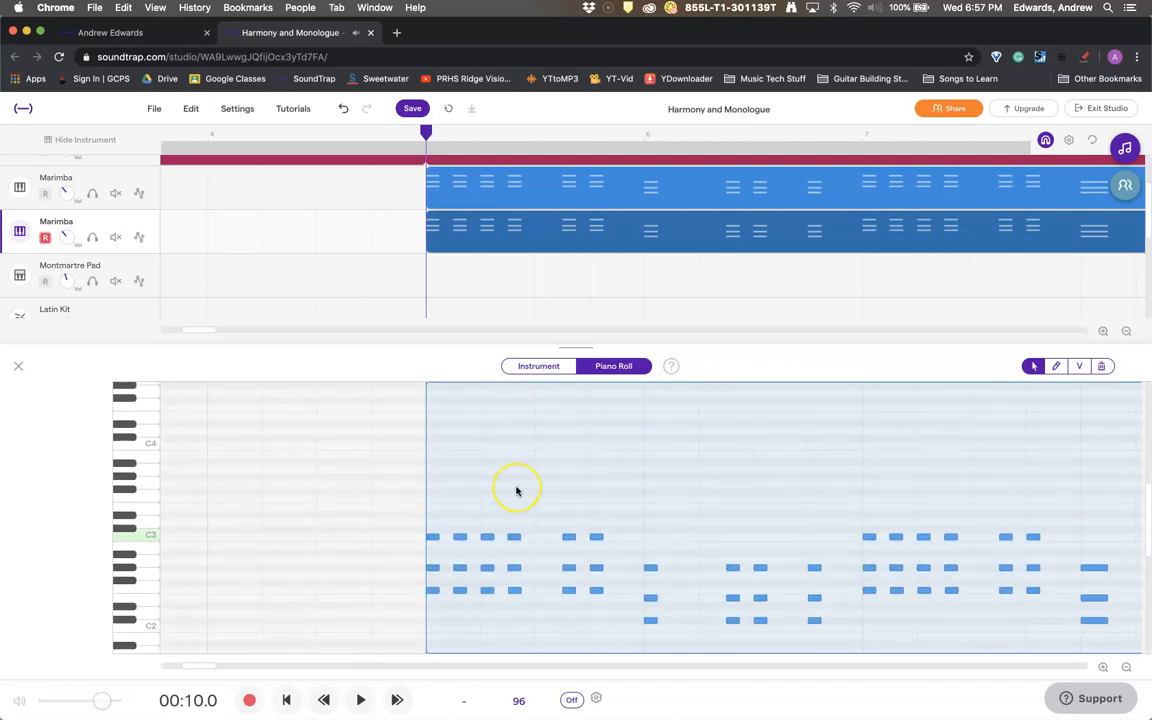
- Play the song from bar 5, raise the duplicated Marimba track's volume while listening, and stop near the end of bar 12
scroll(515, 490, "up", 8)
scroll(470, 265, "up", 3)
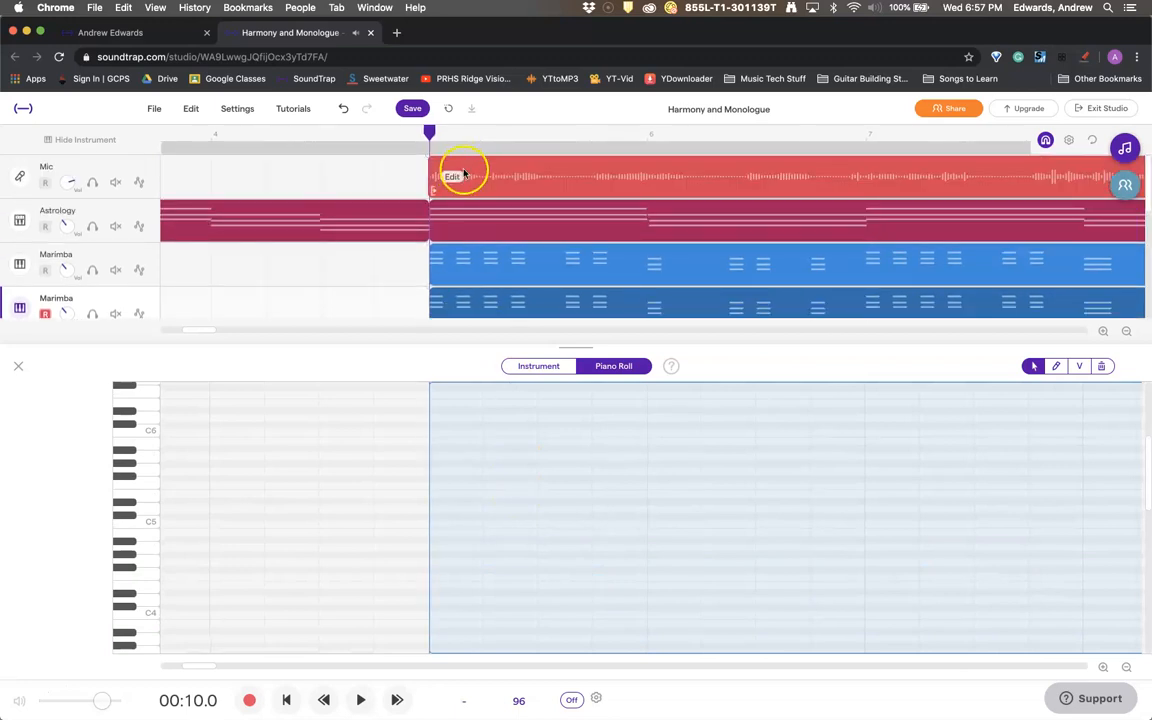
key("space")
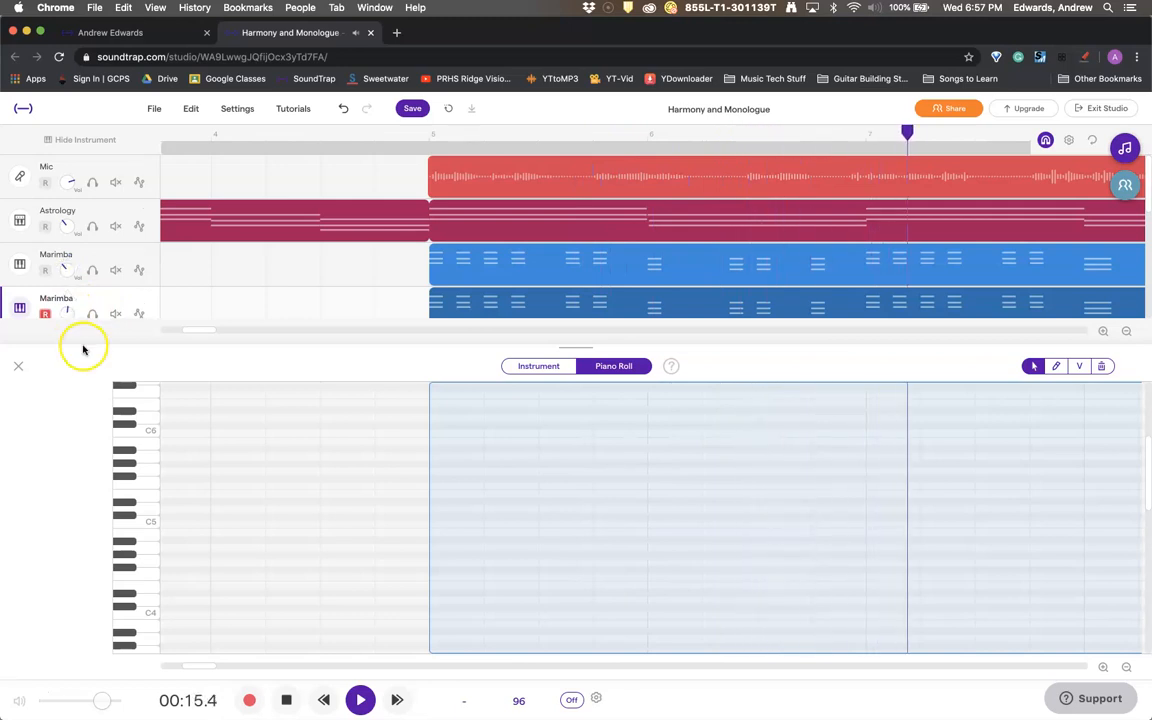
left_click_drag(64, 312, 128, 289)
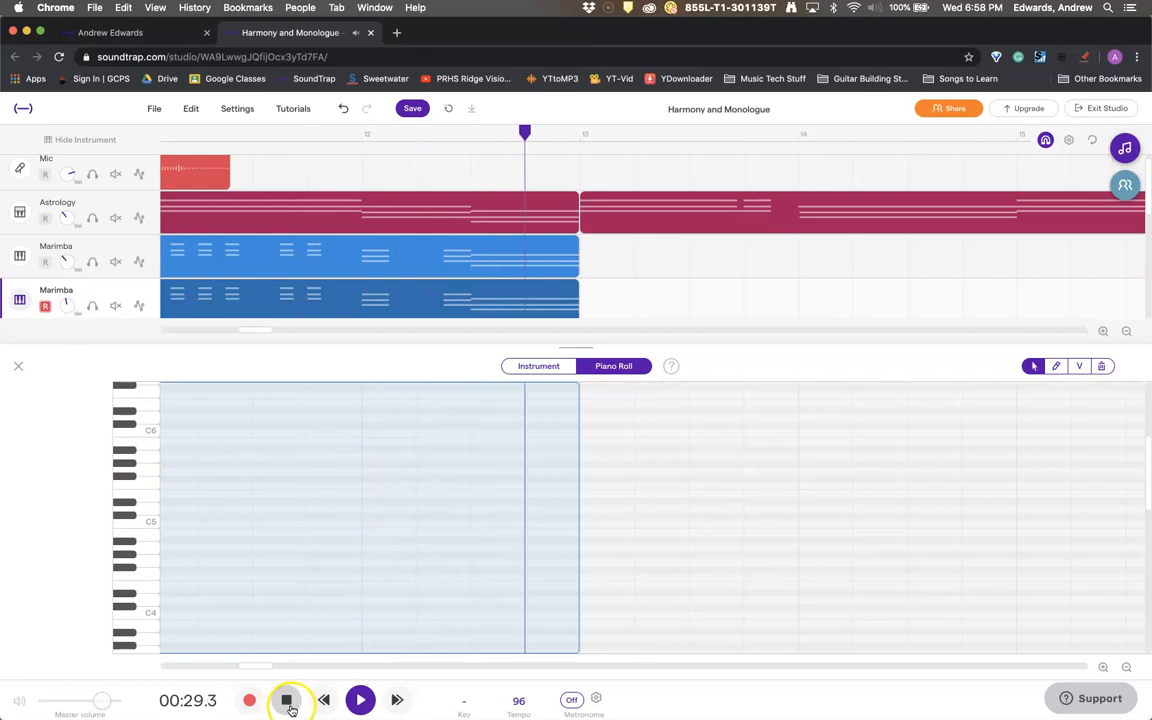
left_click(289, 707)
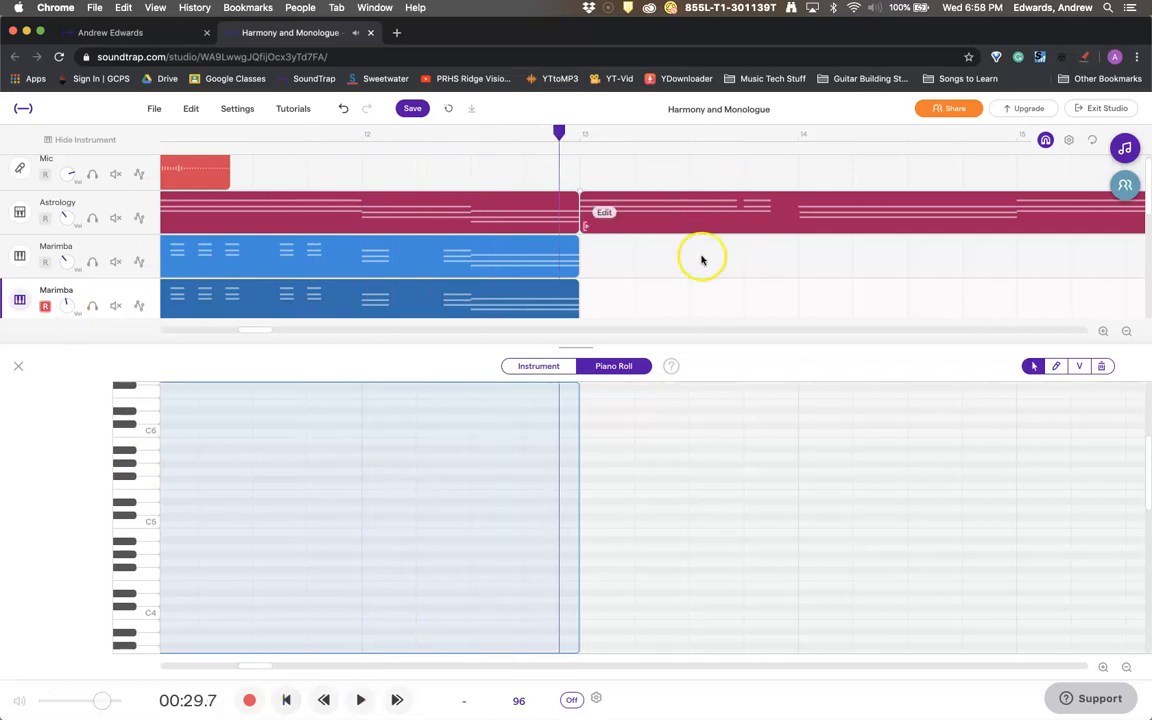
- Save the Harmony and Monologue project
scroll(700, 262, "up", 1)
scroll(700, 263, "down", 5)
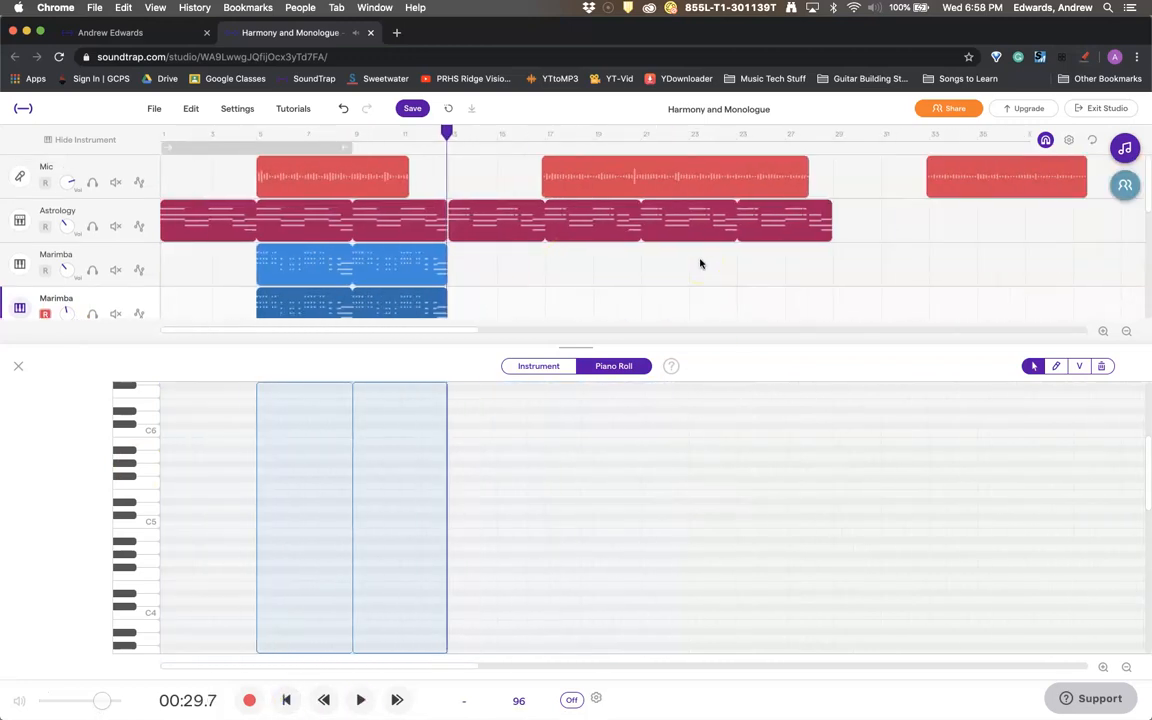
mouse_move(704, 245)
mouse_move(506, 238)
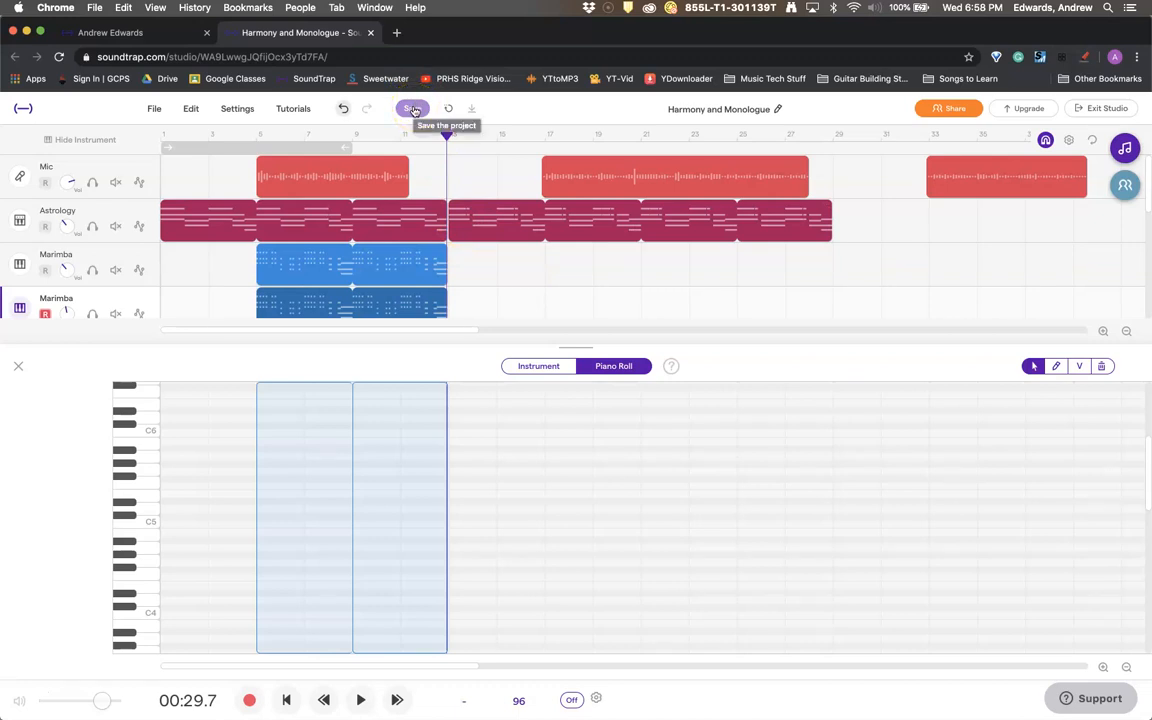
left_click(413, 109)
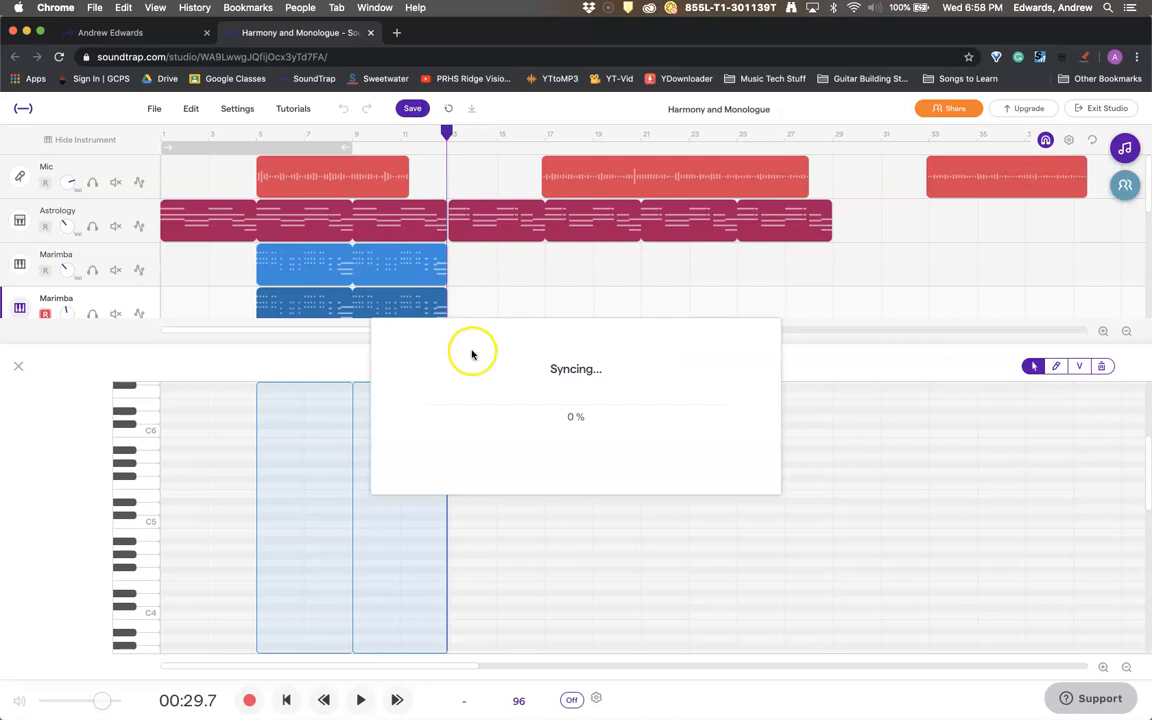